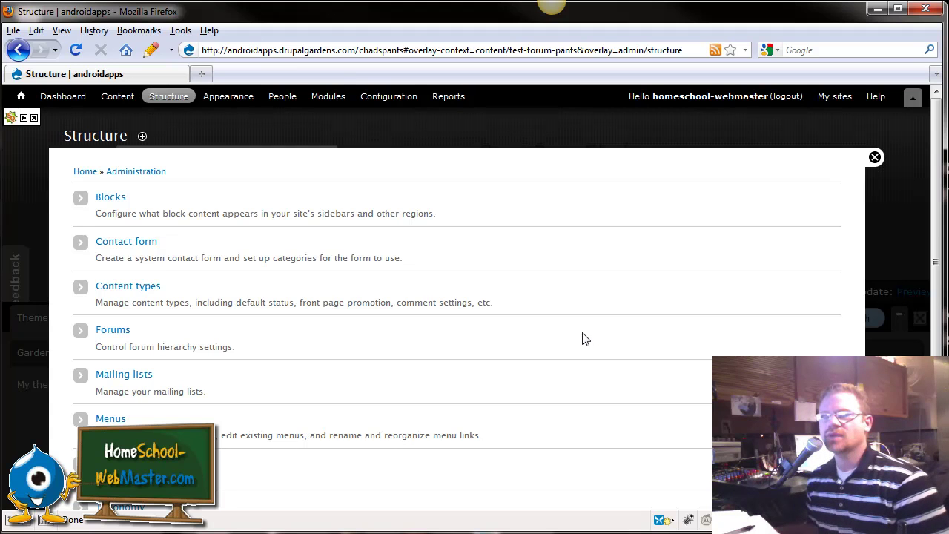
Scroll through the Structure overview of blocks, content types, forums, menus and taxonomy
scroll(553, 375, "down", 2)
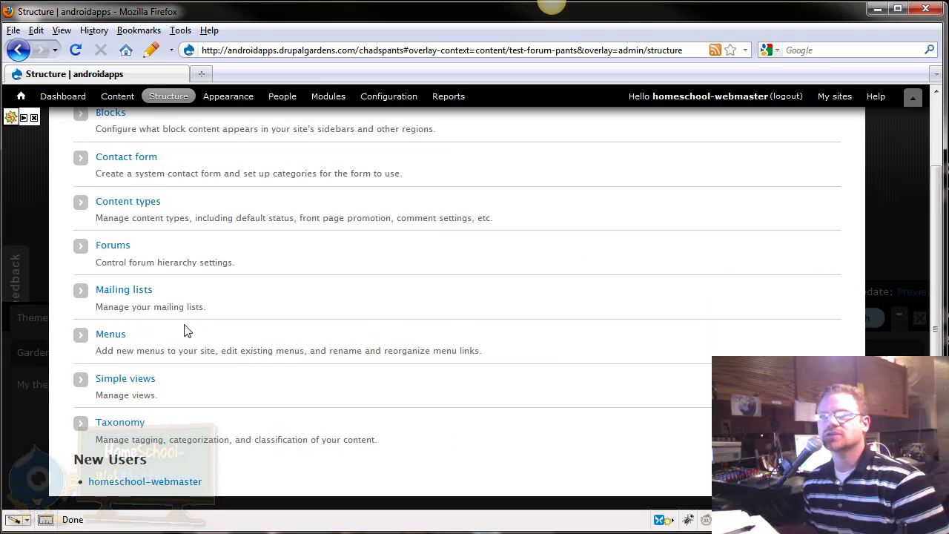
scroll(187, 329, "up", 2)
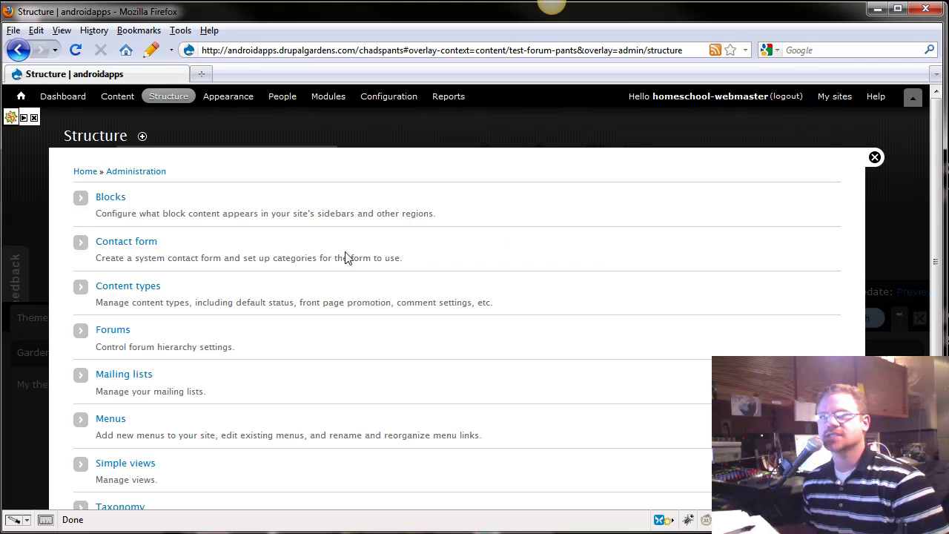
Go to People and review the two active user accounts and their roles
left_click(282, 96)
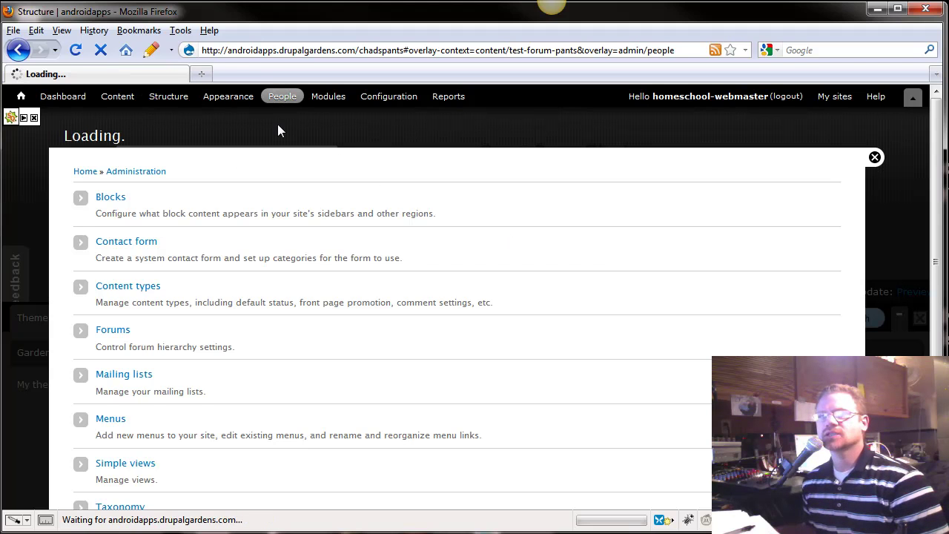
scroll(245, 358, "down", 2)
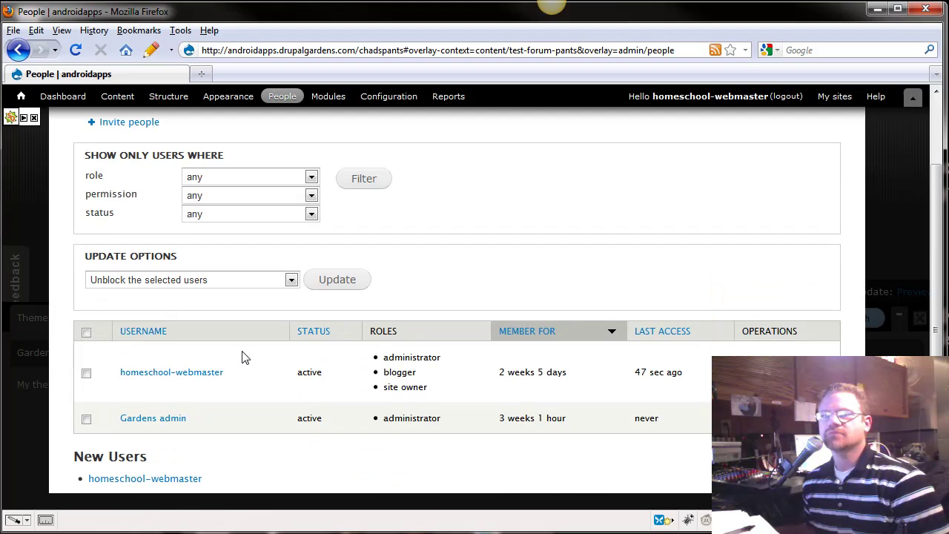
scroll(308, 335, "up", 2)
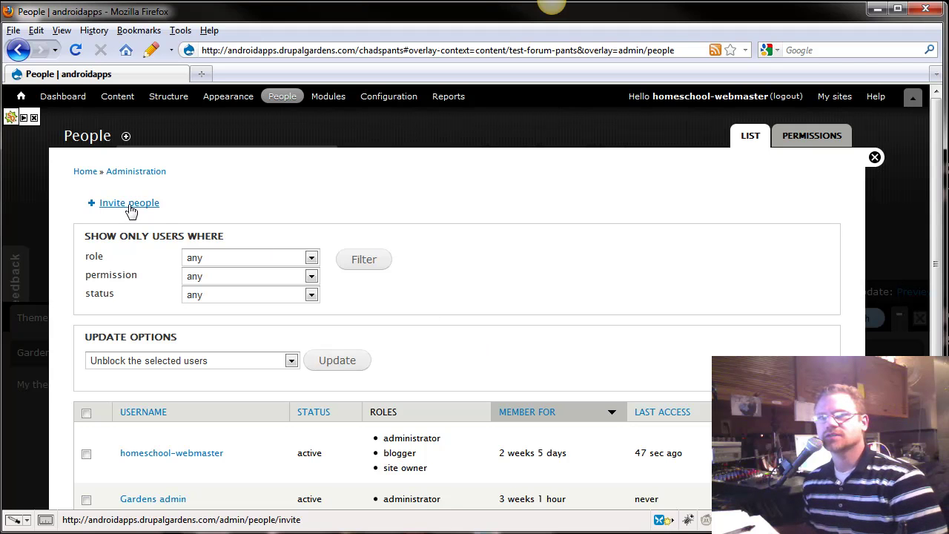
scroll(163, 398, "down", 2)
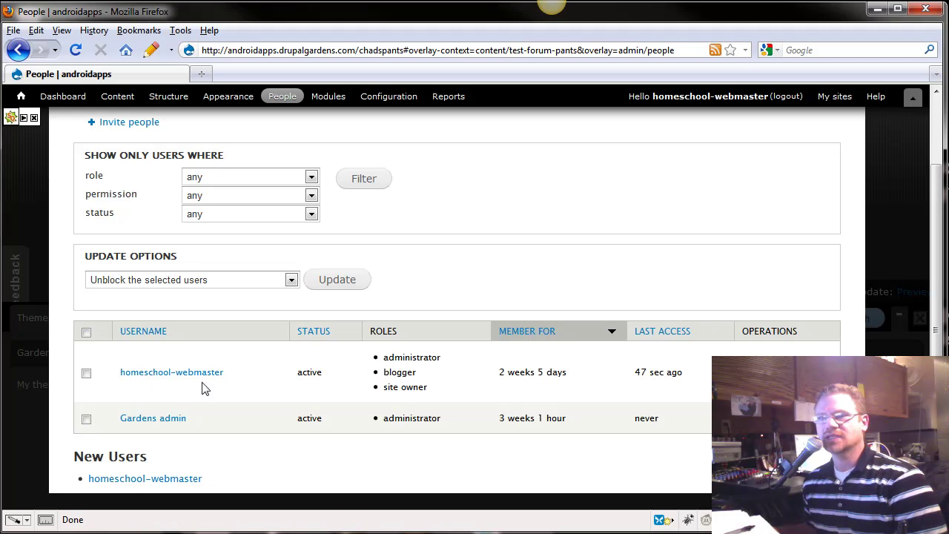
scroll(243, 386, "up", 2)
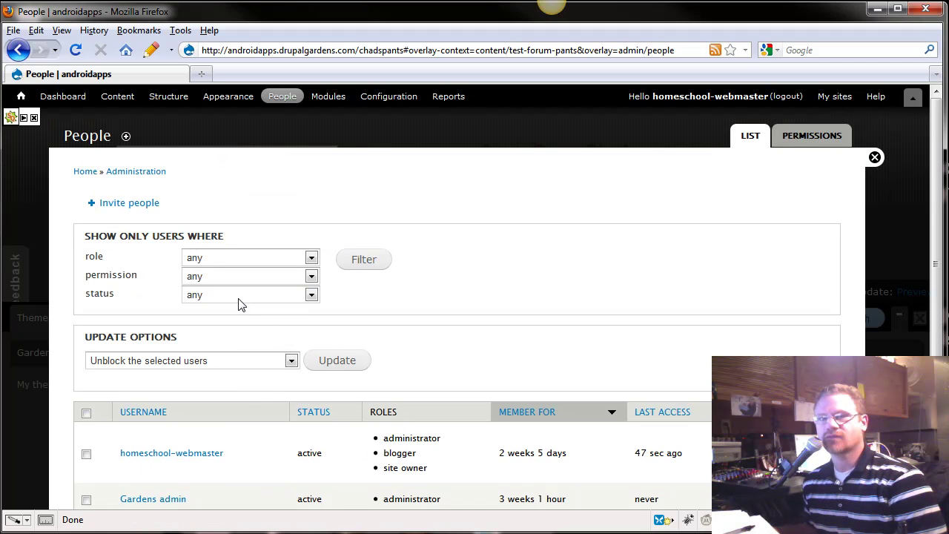
Open the Invite people form and enter the friend's e-mail address for an invitation
left_click(134, 204)
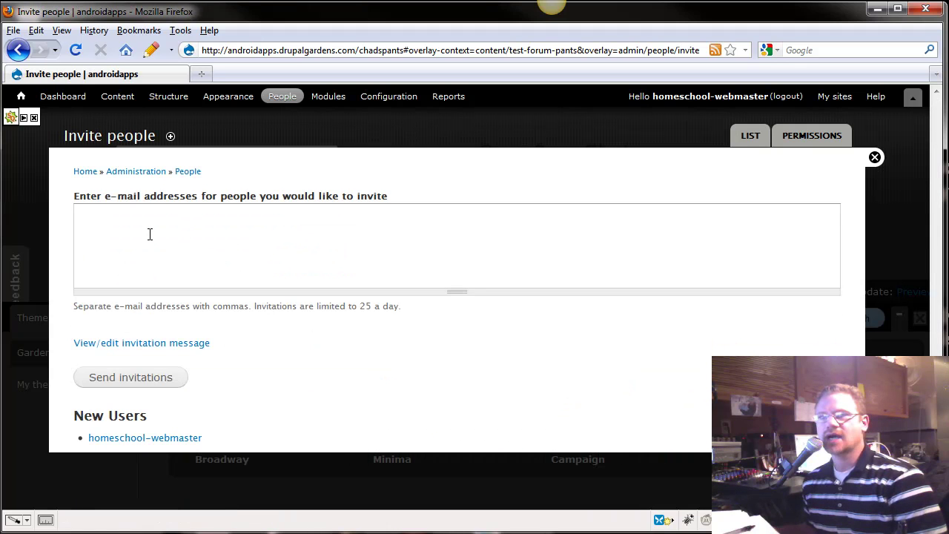
left_click(110, 235)
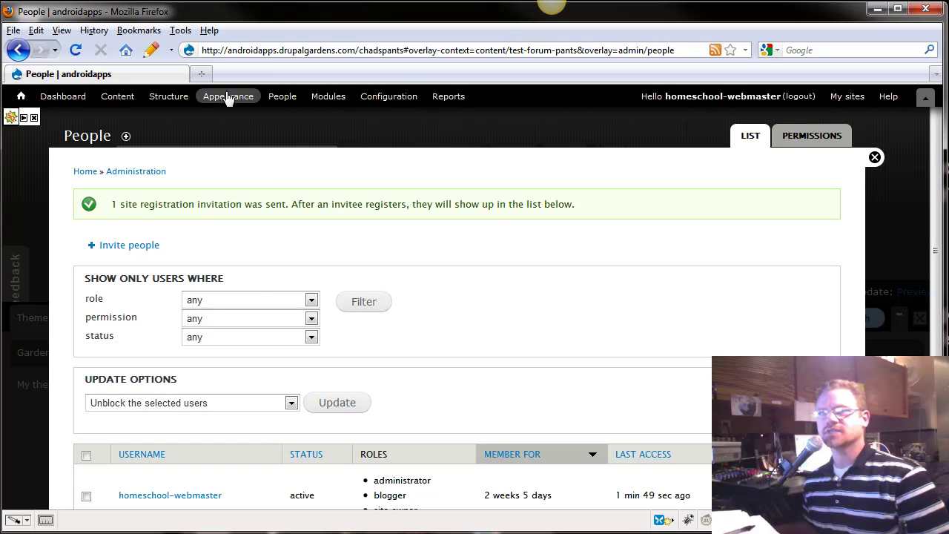
Open Gmail in a new tab, view the androidapps invitation, and test its login link
left_click(200, 73)
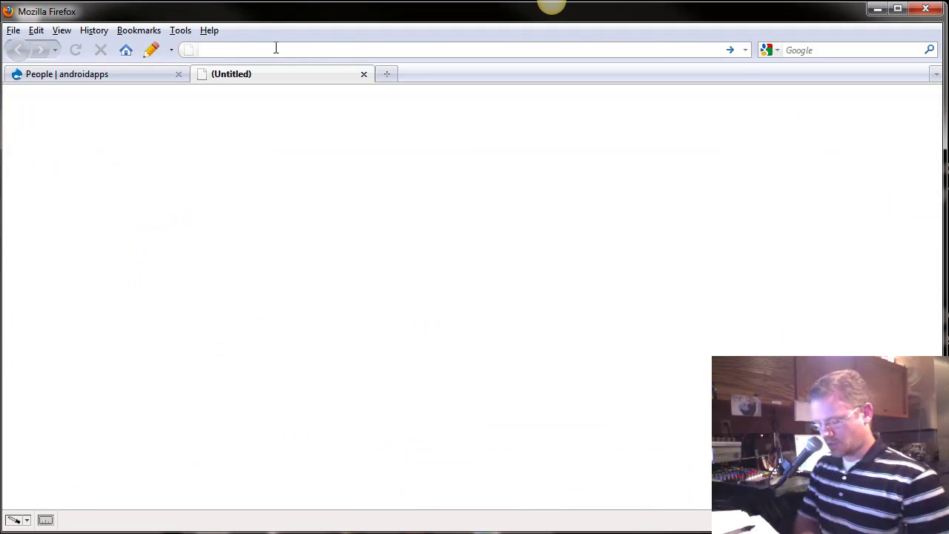
type("g")
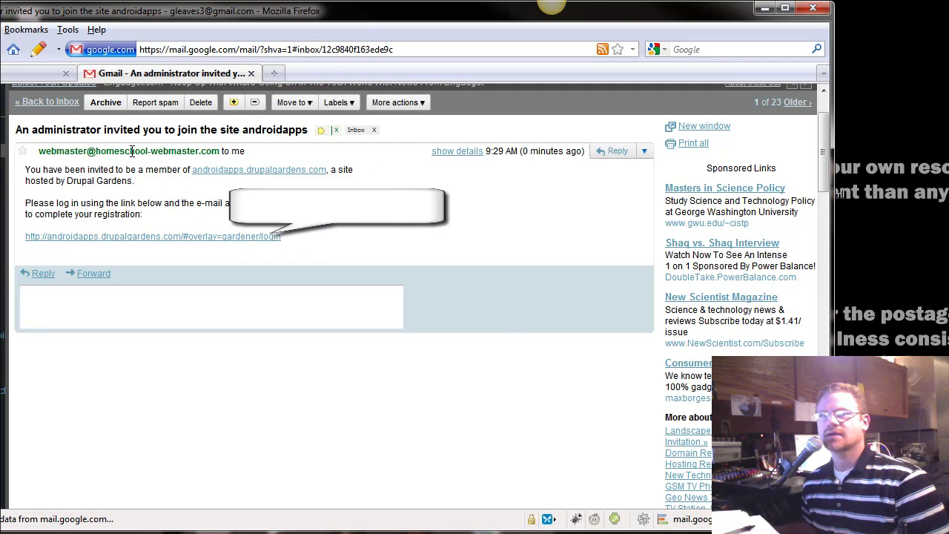
mouse_move(216, 156)
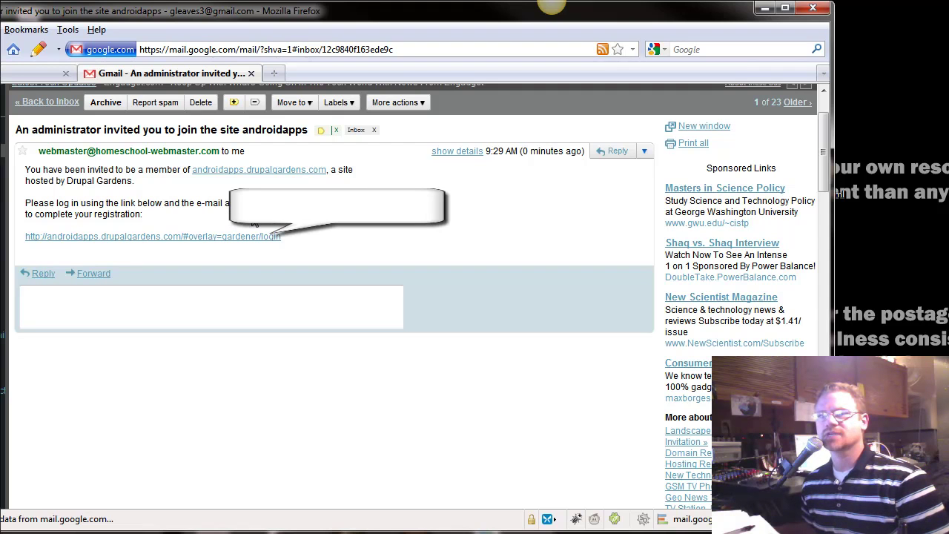
left_click(201, 236)
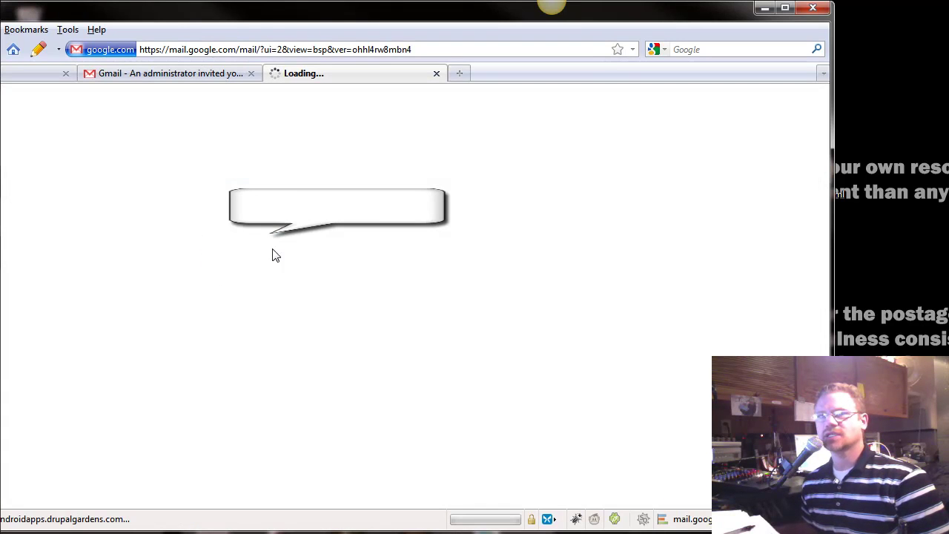
key("ctrl+Page_Up")
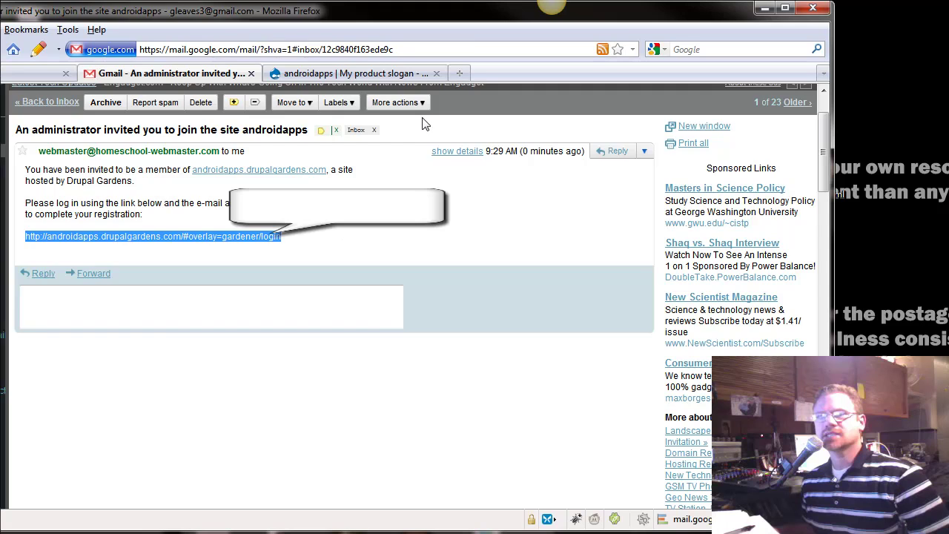
left_click(389, 72)
key("ctrl+Page_Up")
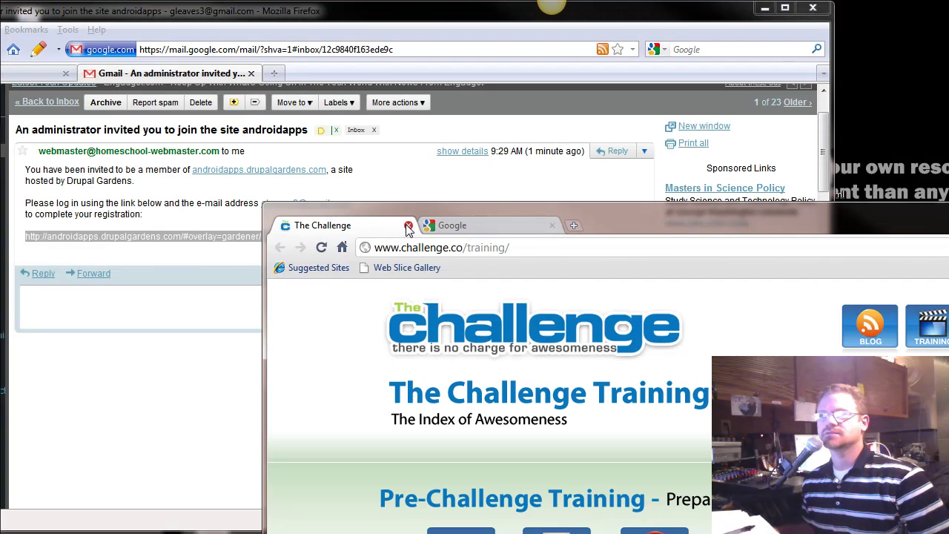
Move the Google tab into its own window and load the pasted invitation login link
left_click_drag(421, 229, 246, 11)
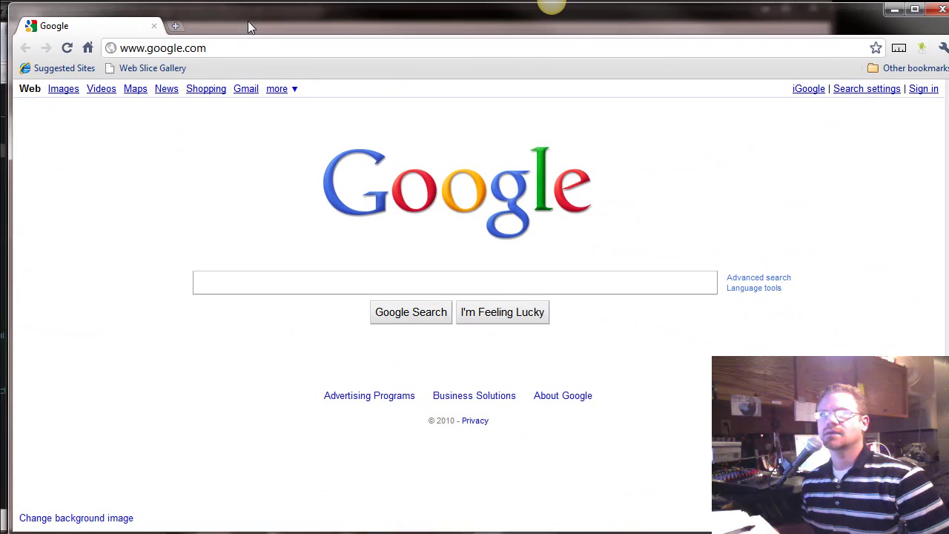
left_click(217, 52)
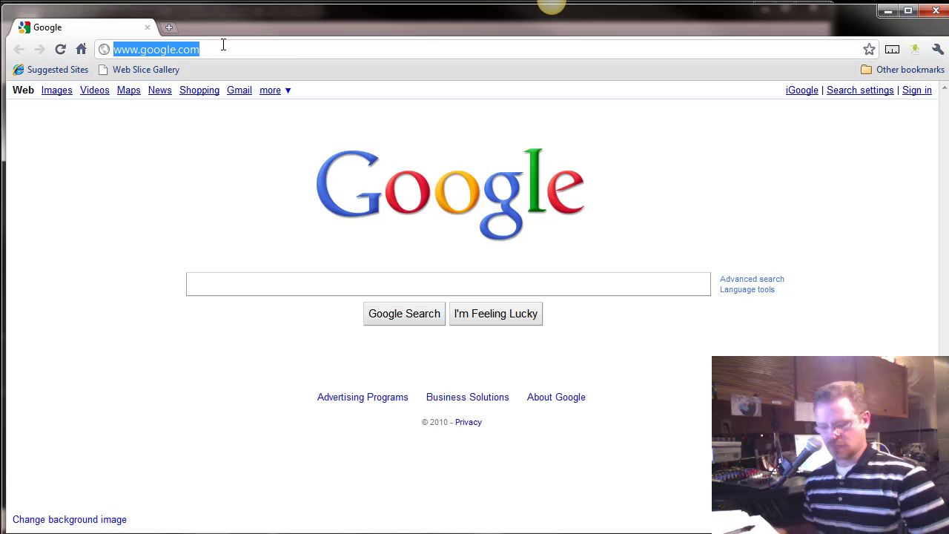
type("http://androidapps.drupalgardens.com/#overlay=gardener/login")
key("Return")
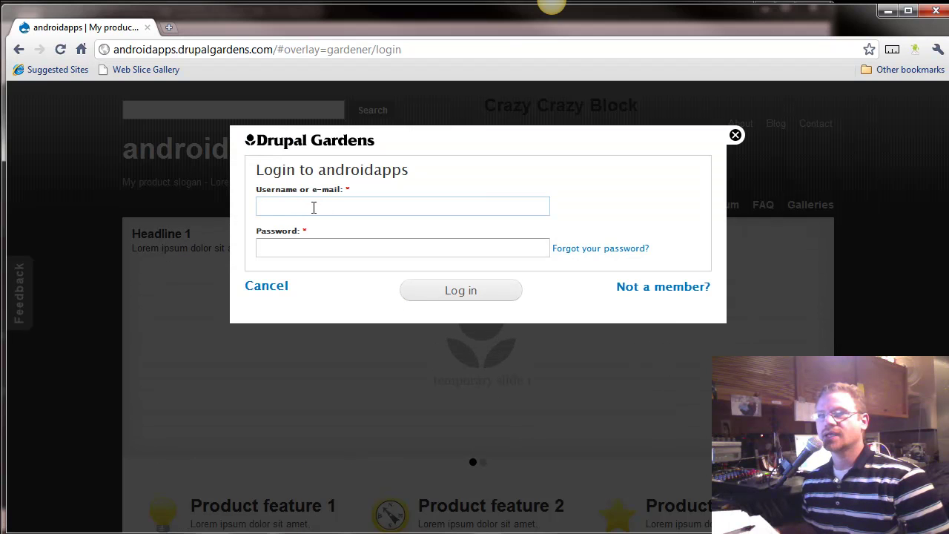
Begin filling in the username and password on the androidapps login form
left_click(313, 207)
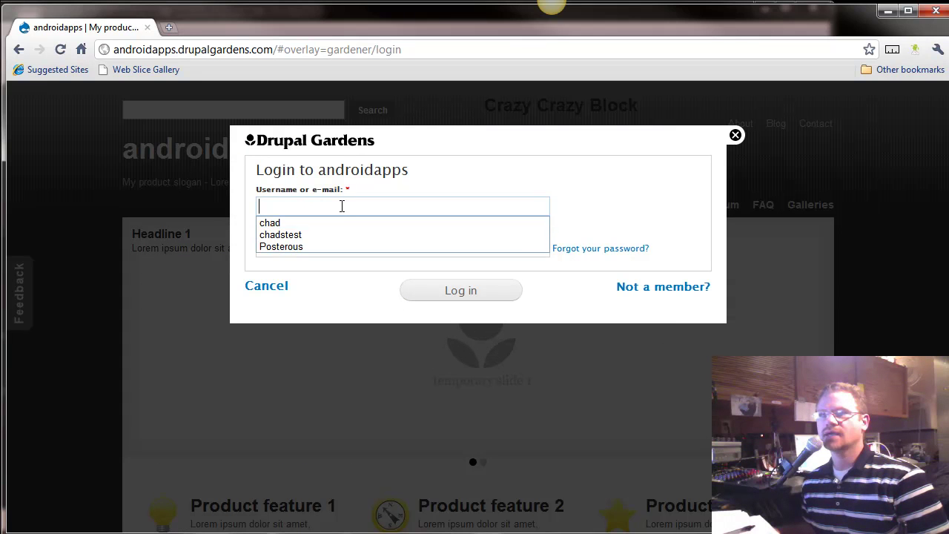
left_click(334, 268)
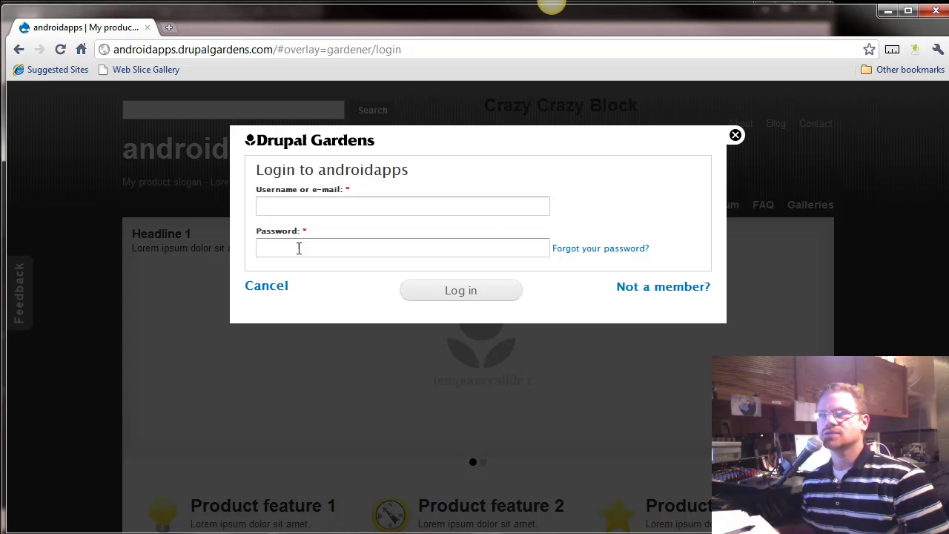
left_click(300, 250)
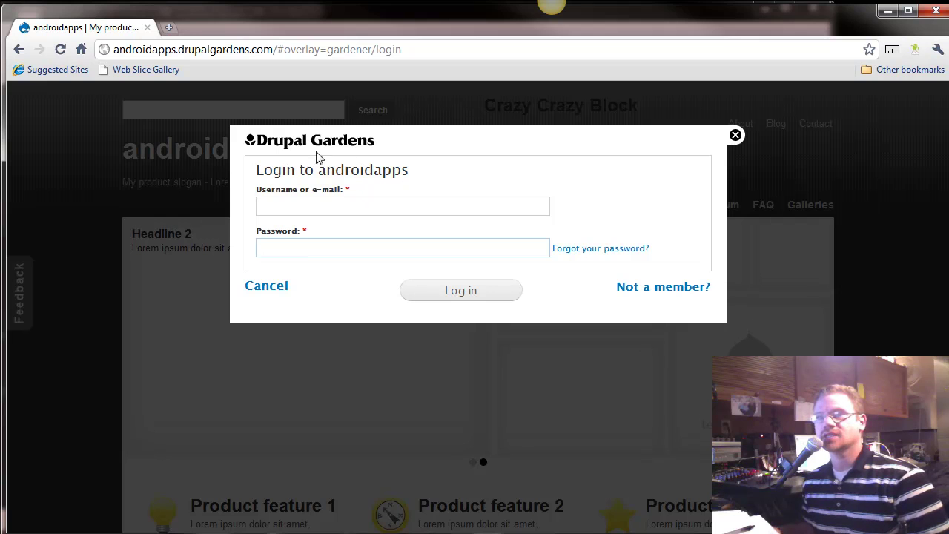
Switch to 'Not a member?' and create a new account with the friend's username and e-mail
left_click(641, 291)
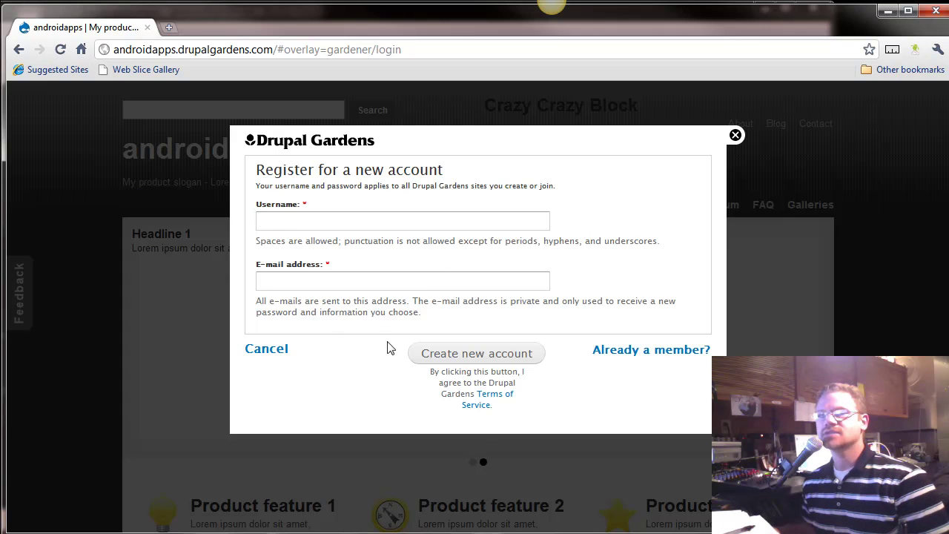
left_click_drag(278, 148, 410, 185)
left_click(330, 220)
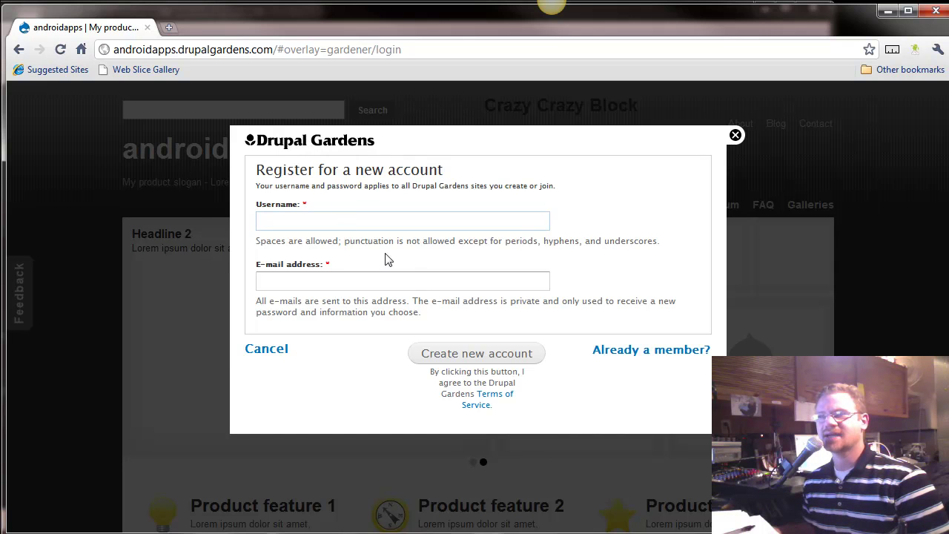
left_click(275, 221)
left_click(487, 348)
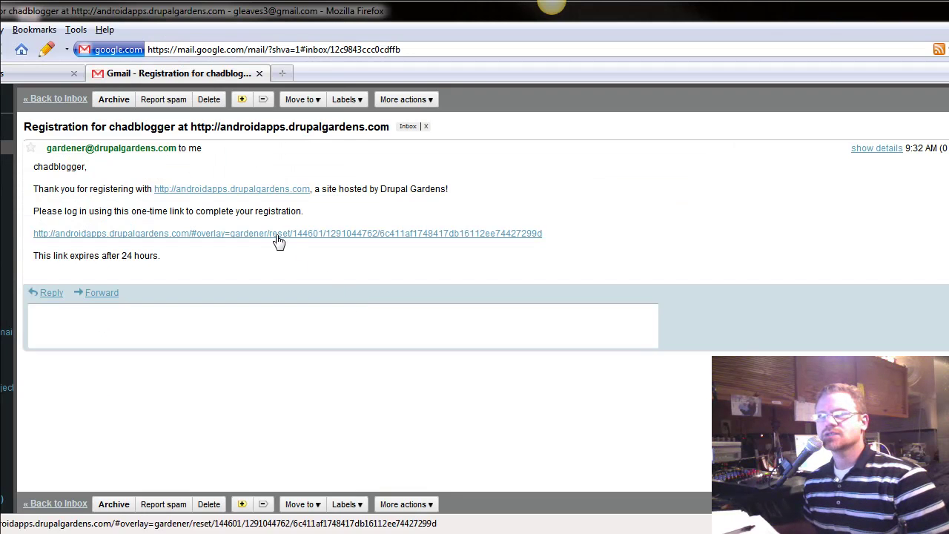
Copy the one-time login link from the registration e-mail and switch to Chrome
left_click(121, 237)
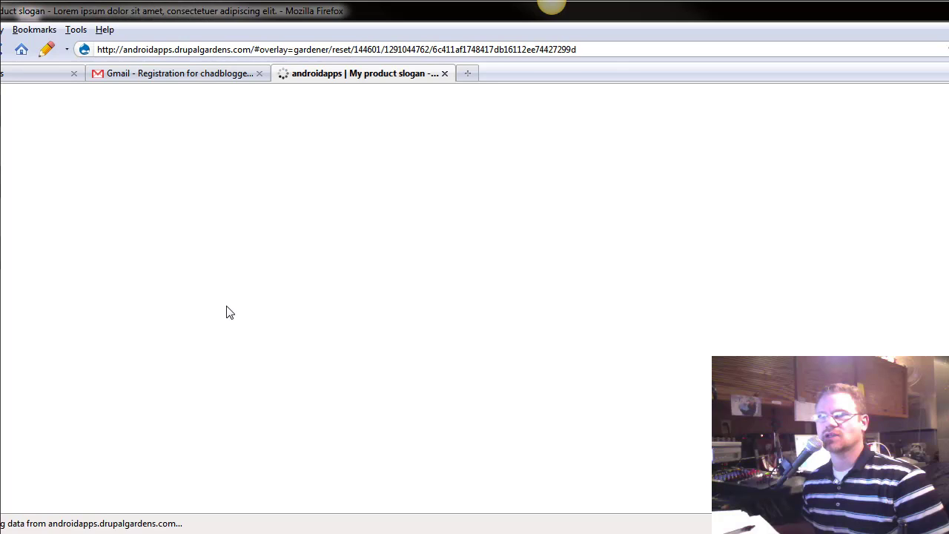
key("ctrl+Page_Up")
left_click_drag(546, 254, 20, 246)
key("ctrl+c")
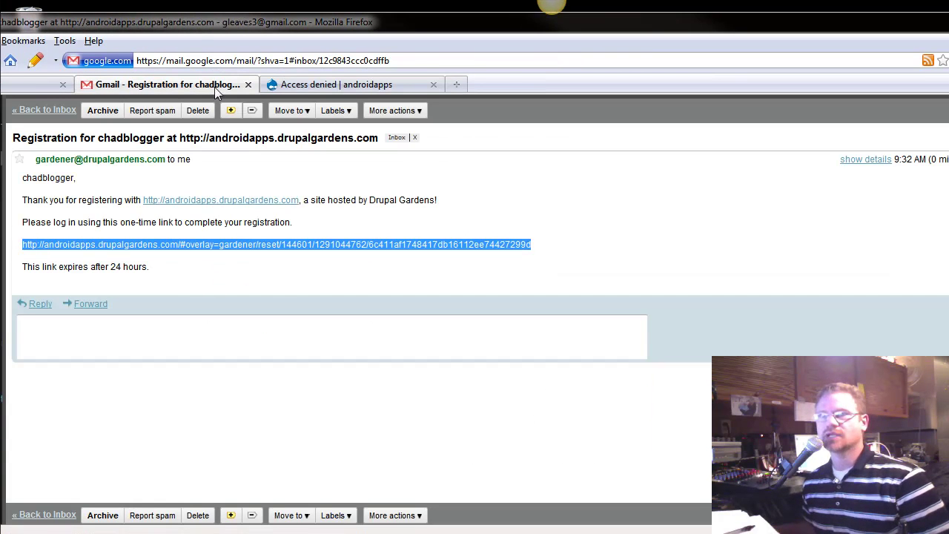
key("alt+Tab")
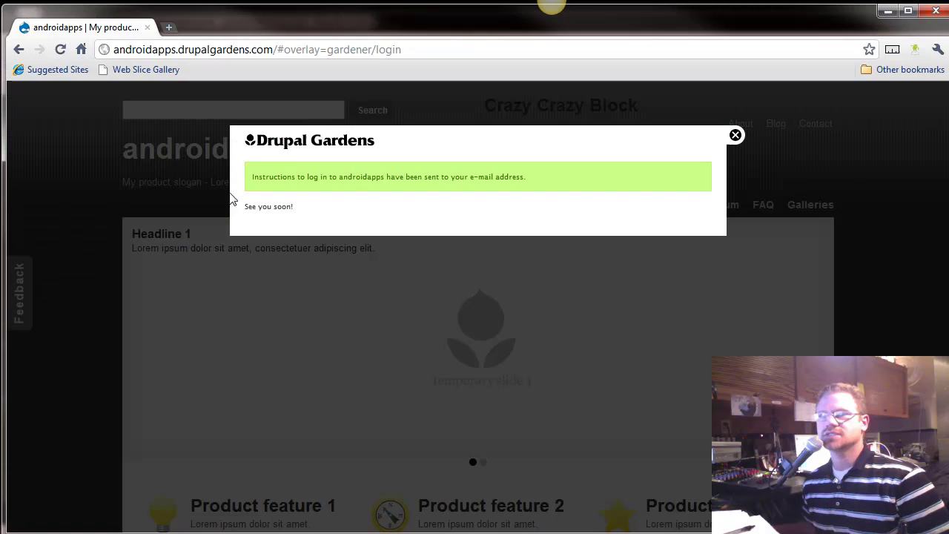
Load the pasted one-time link and log in as the invited user
left_click(288, 48)
key("ctrl+v")
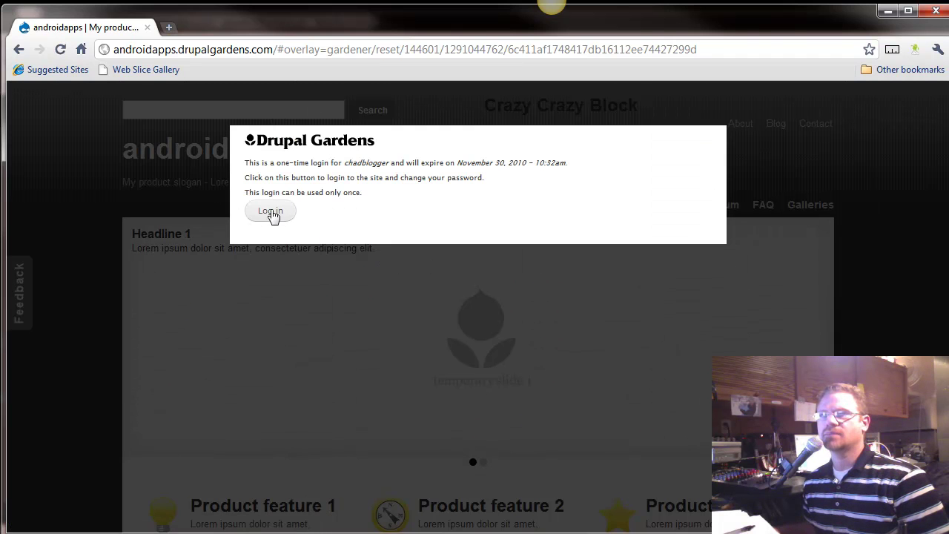
left_click(272, 213)
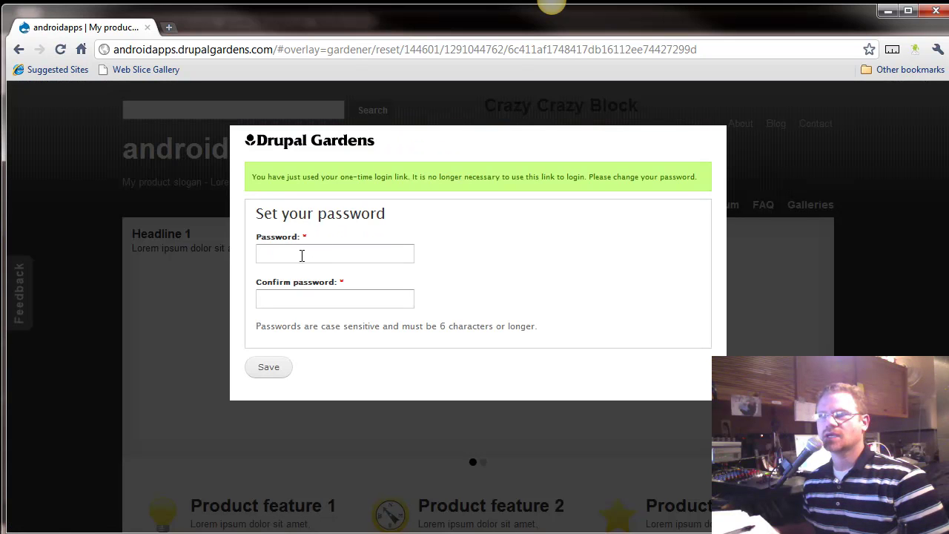
Set and confirm the new account's password, then save to complete registration
left_click(302, 255)
type("pa")
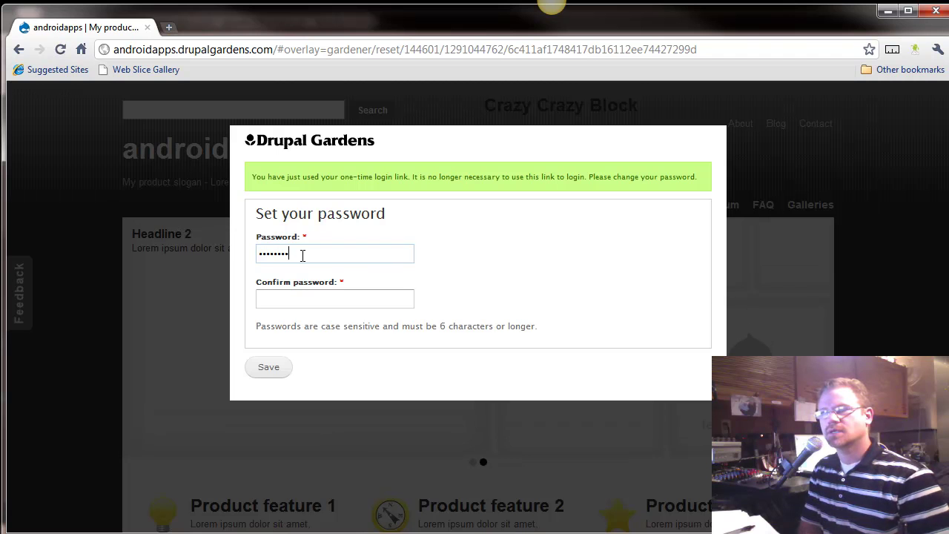
key("Tab")
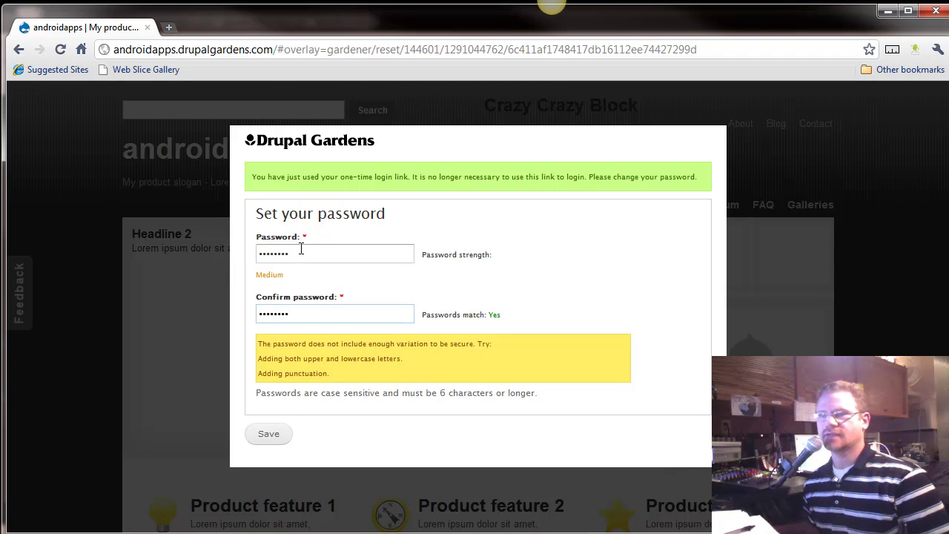
left_click_drag(300, 255, 204, 253)
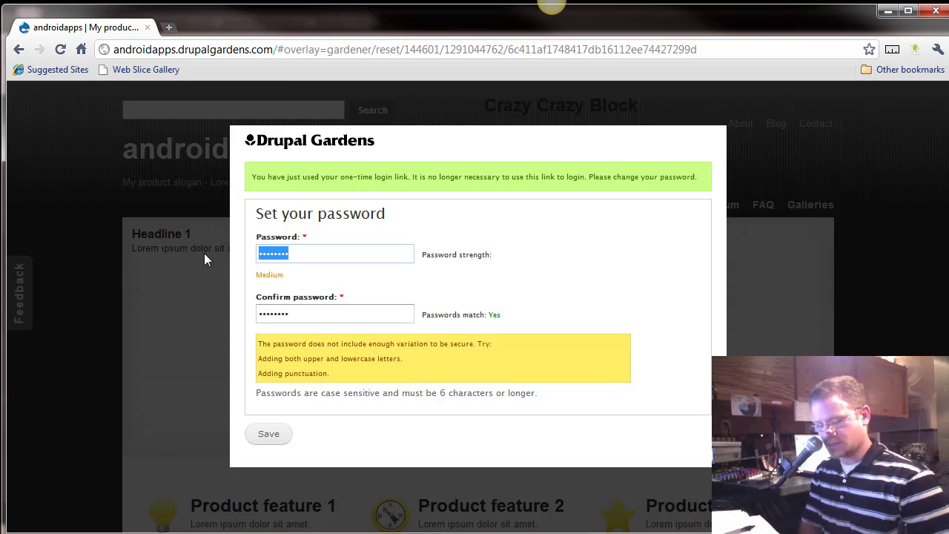
type("password")
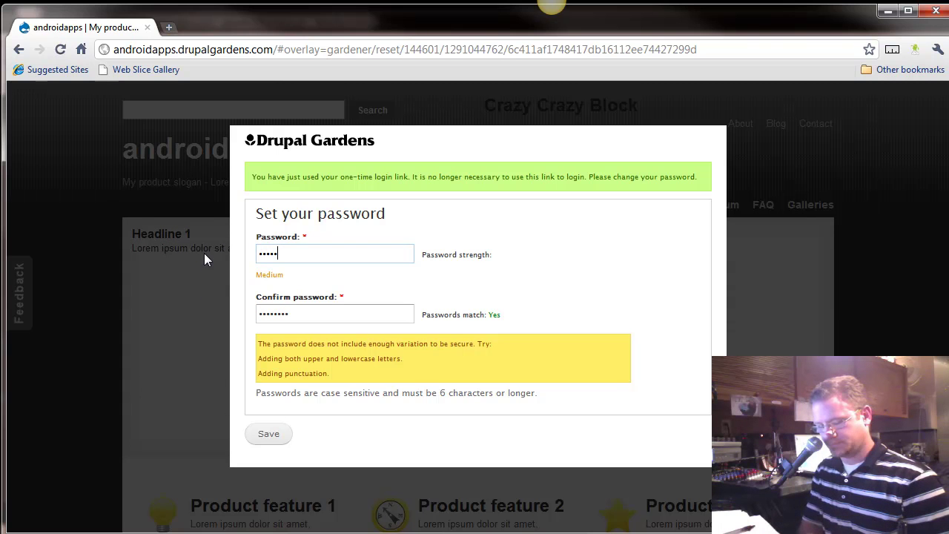
type("1")
key("Tab")
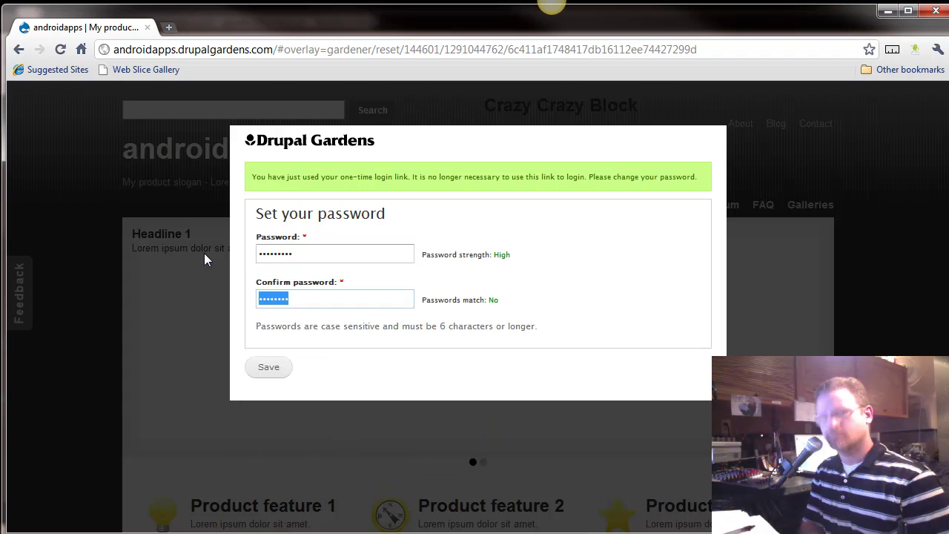
type("passwo")
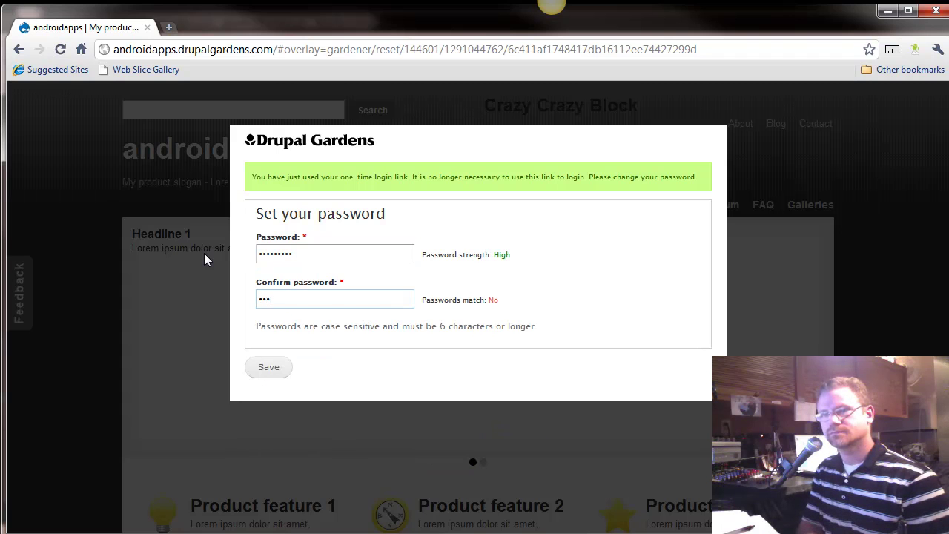
type("rd1")
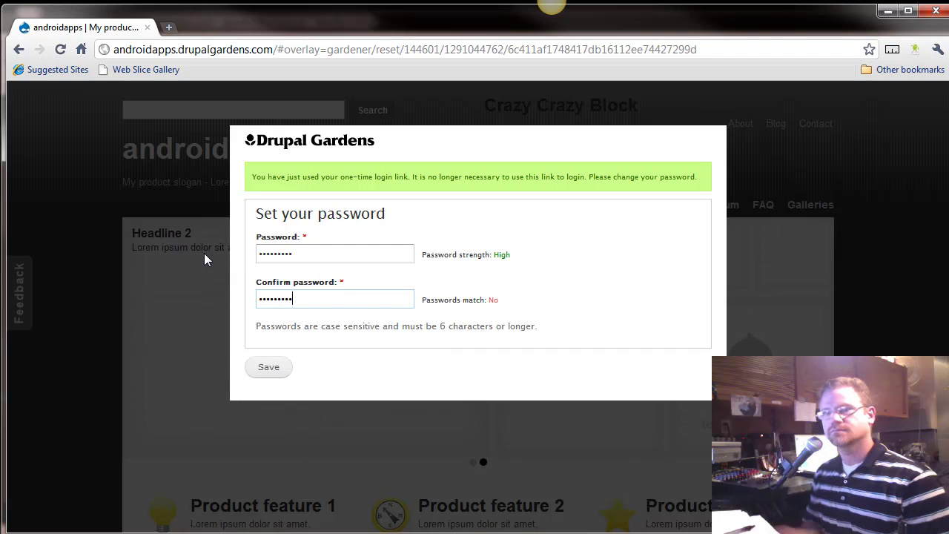
left_click(271, 368)
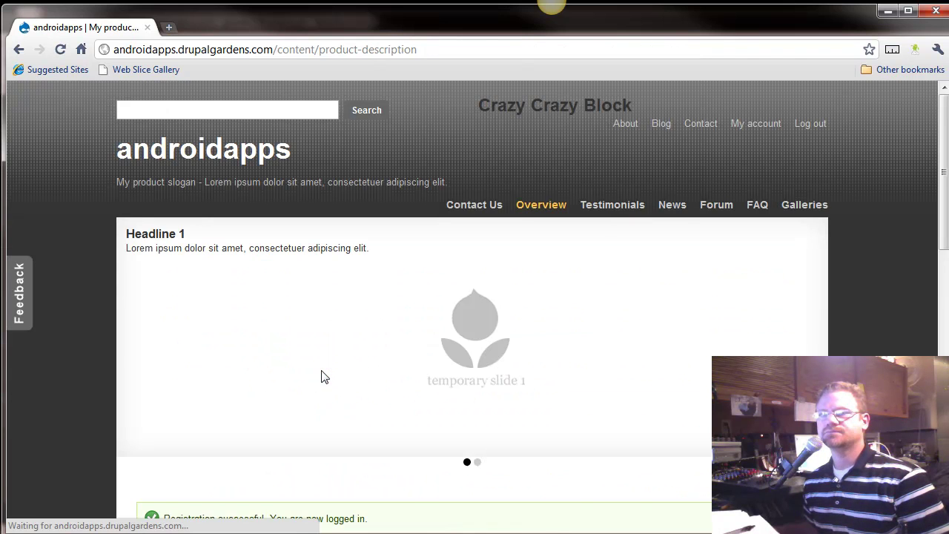
Check the registration confirmation and move the Chrome window aside
scroll(324, 378, "down", 4)
scroll(324, 378, "up", 4)
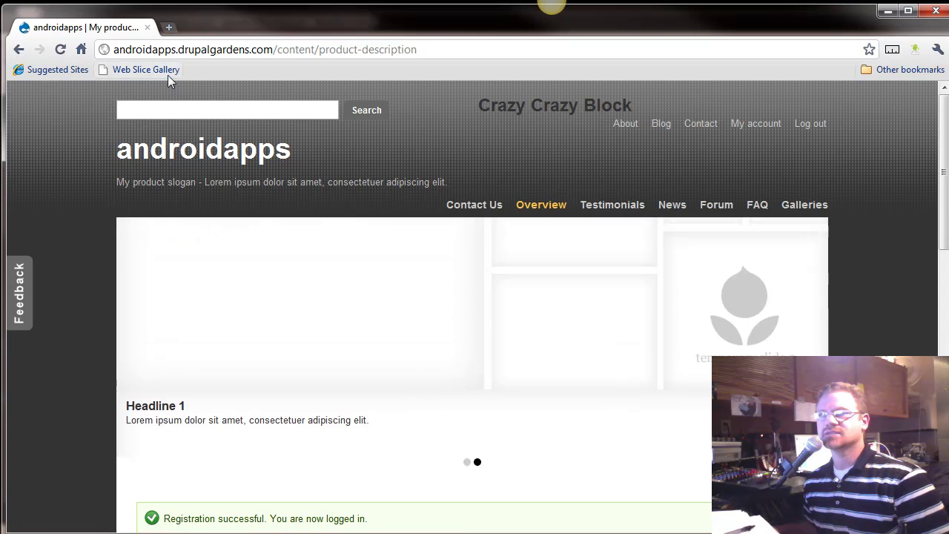
scroll(252, 275, "down", 4)
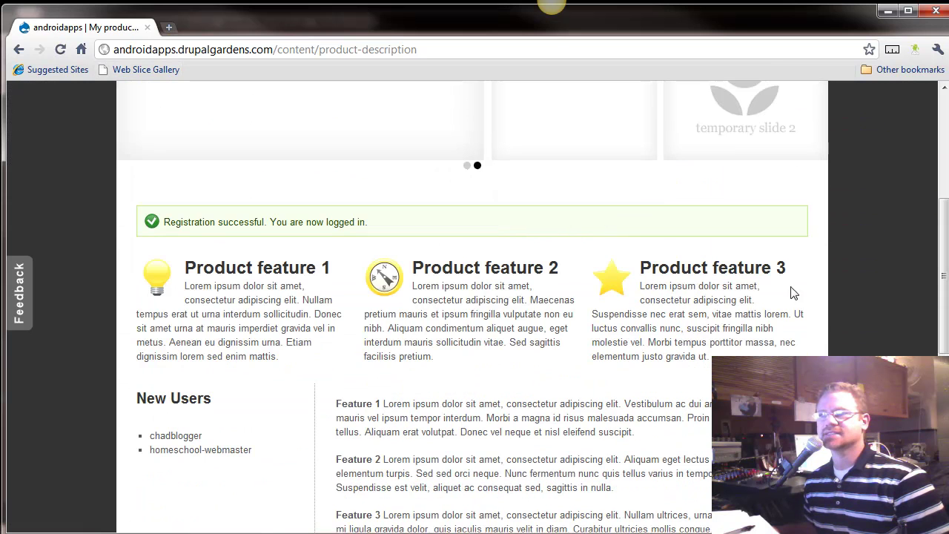
left_click_drag(356, 44, 572, 287)
Close the Gmail and Access denied tabs, resize Firefox, and reload People to show the new user
left_click(363, 31)
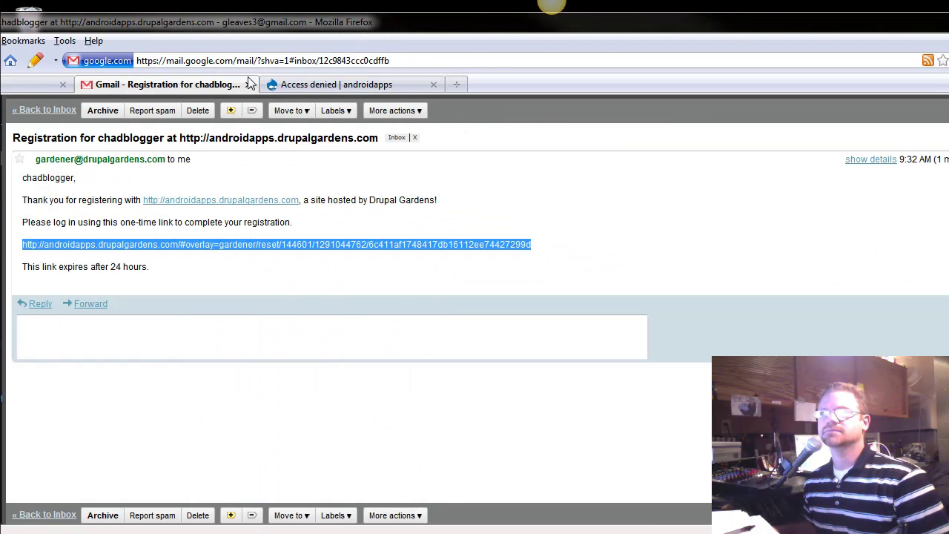
left_click(249, 84)
left_click(248, 85)
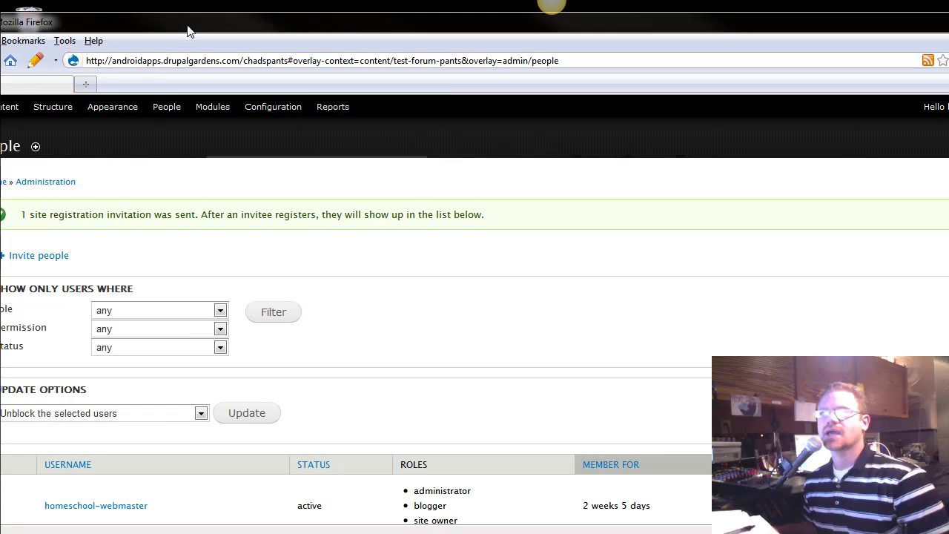
left_click_drag(188, 31, 317, 27)
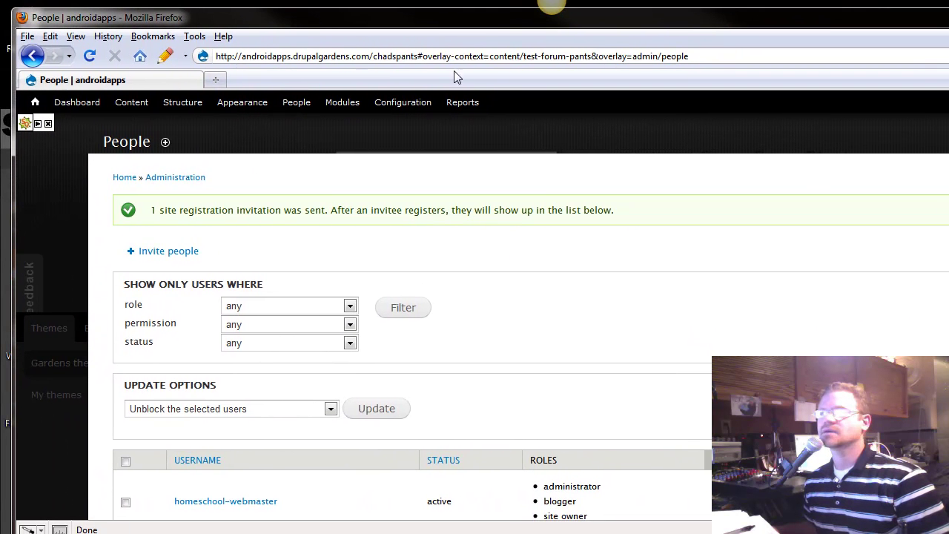
mouse_move(948, 322)
left_mouse_down()
mouse_move(838, 322)
mouse_move(942, 322)
left_mouse_up()
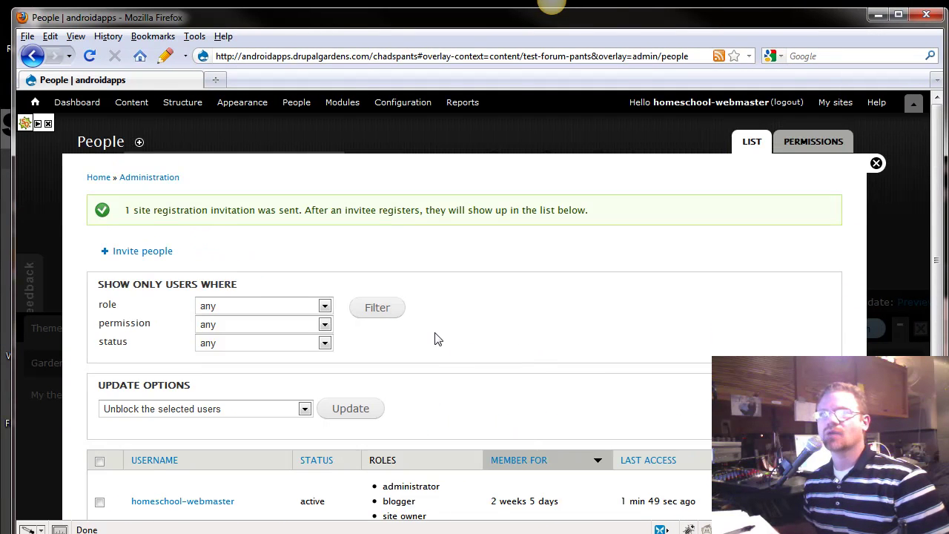
left_click(89, 56)
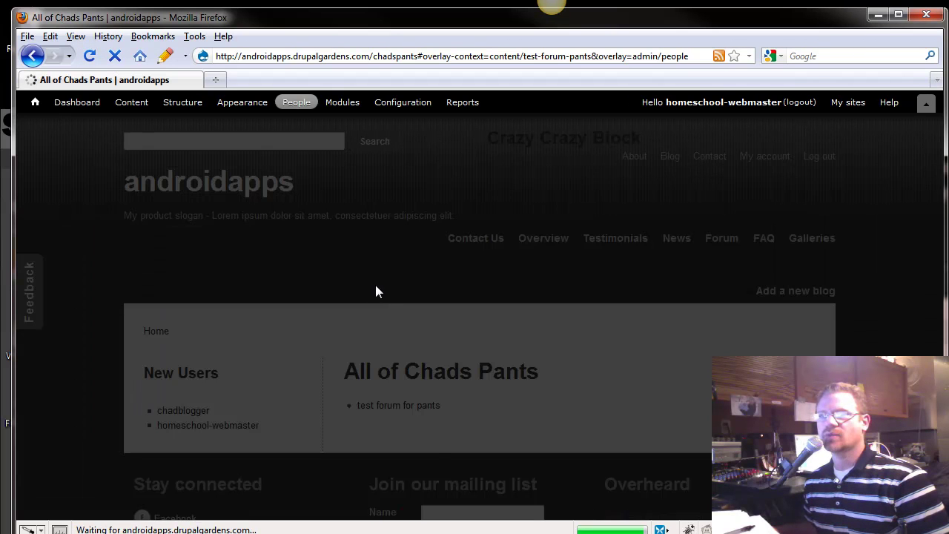
scroll(155, 430, "down", 2)
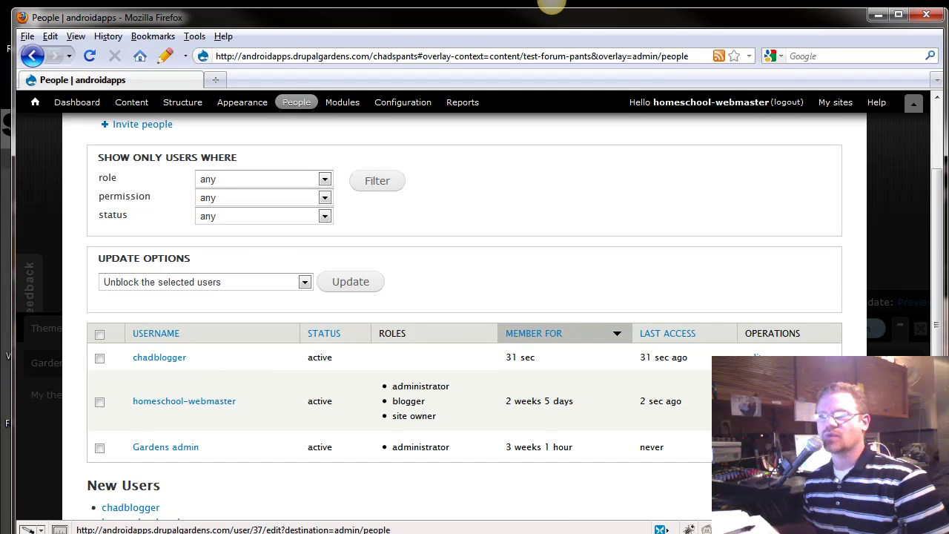
Edit the new user's account and assign the blogger role
left_click(753, 358)
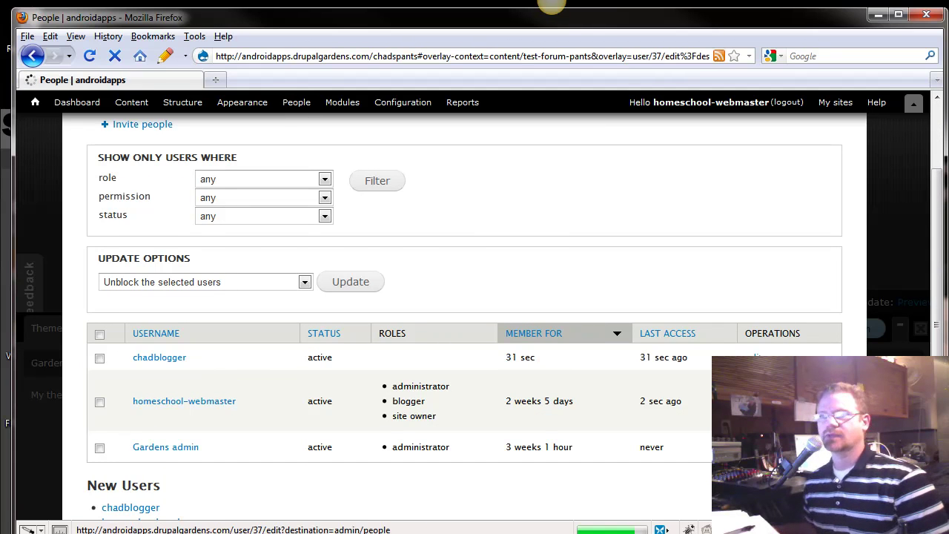
scroll(351, 383, "down", 2)
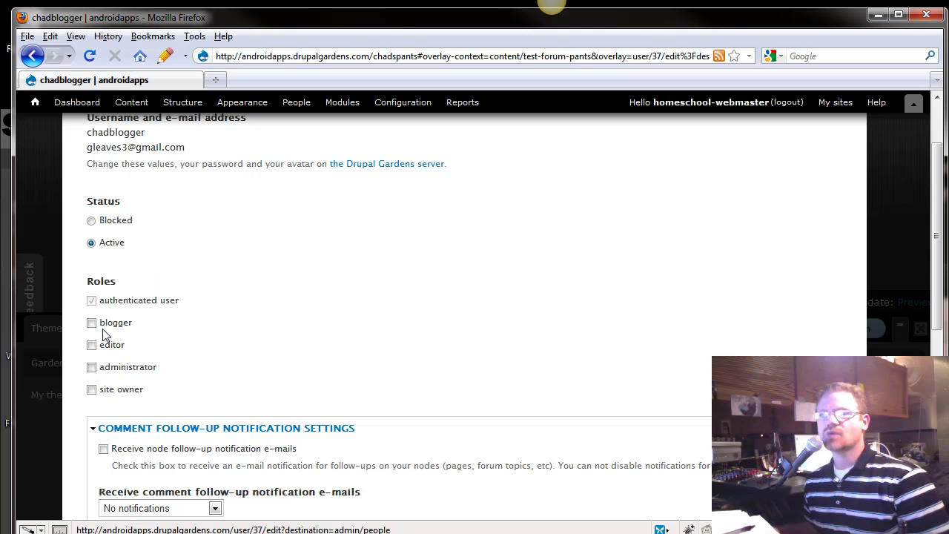
scroll(202, 326, "up", 2)
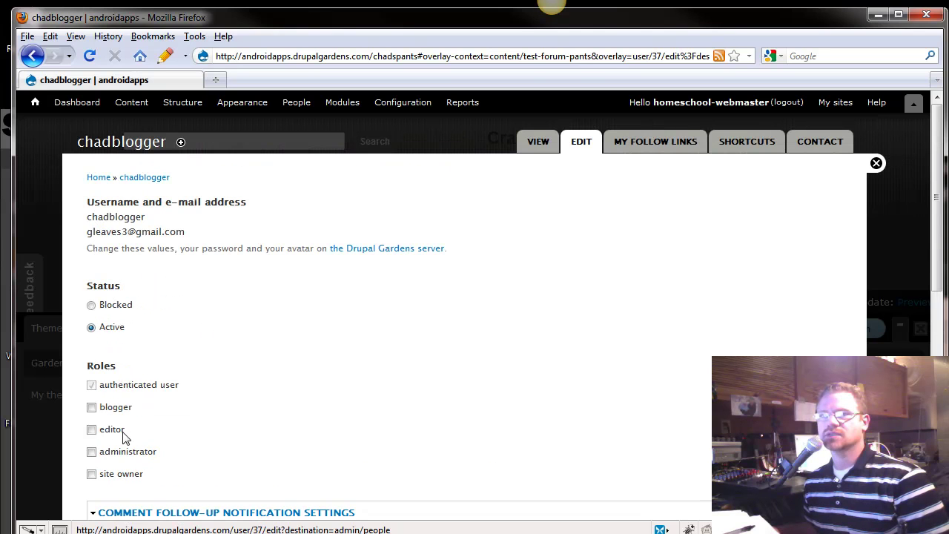
scroll(191, 372, "down", 2)
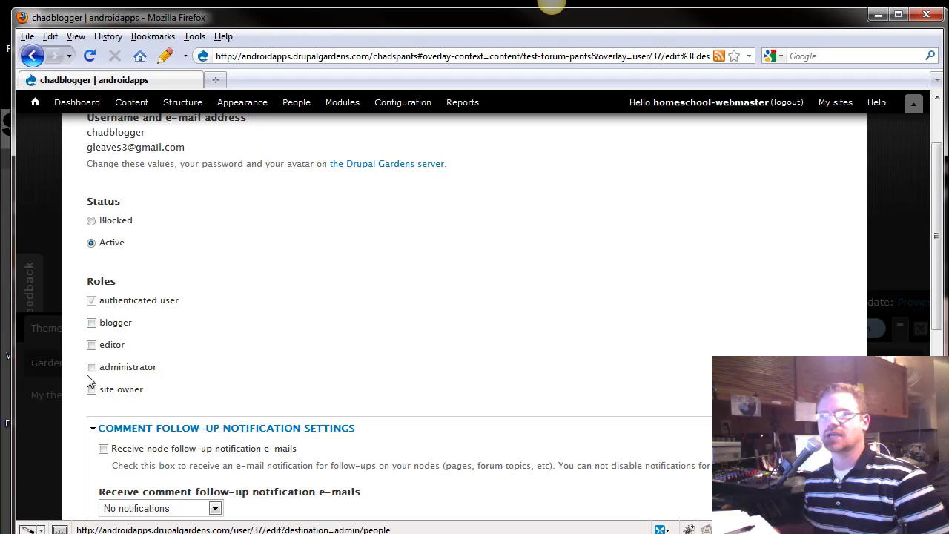
left_click(92, 323)
Enable node follow-up notification e-mails and set comment notifications to all comments
scroll(212, 356, "down", 6)
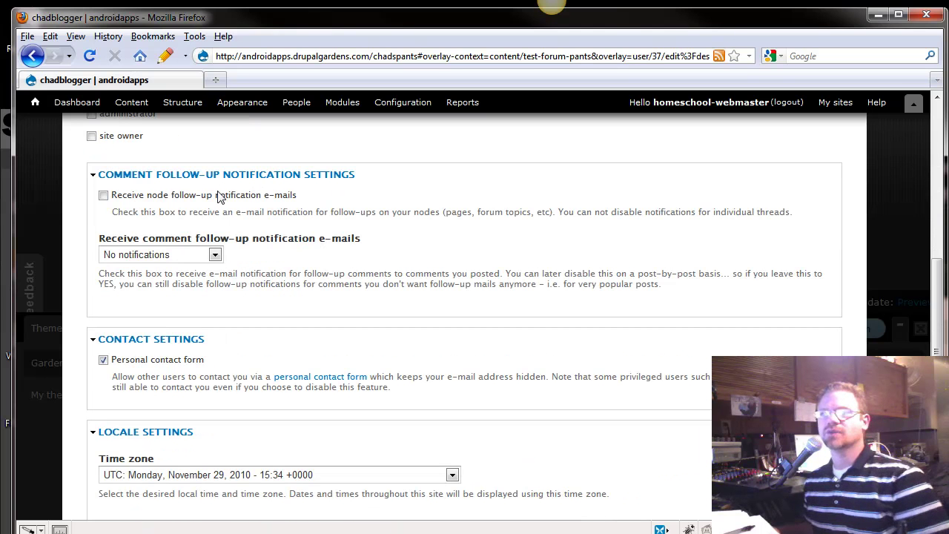
left_click(103, 194)
left_click(214, 254)
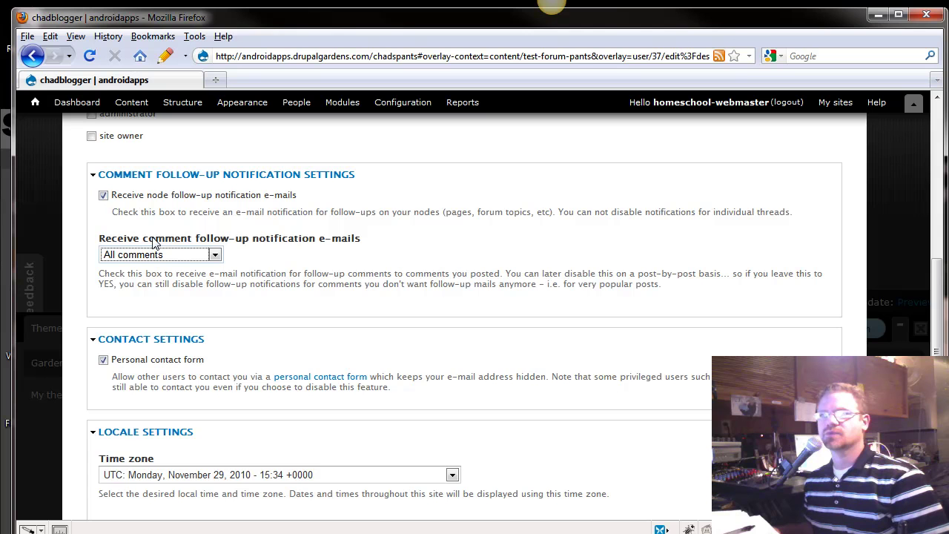
scroll(157, 349, "down", 2)
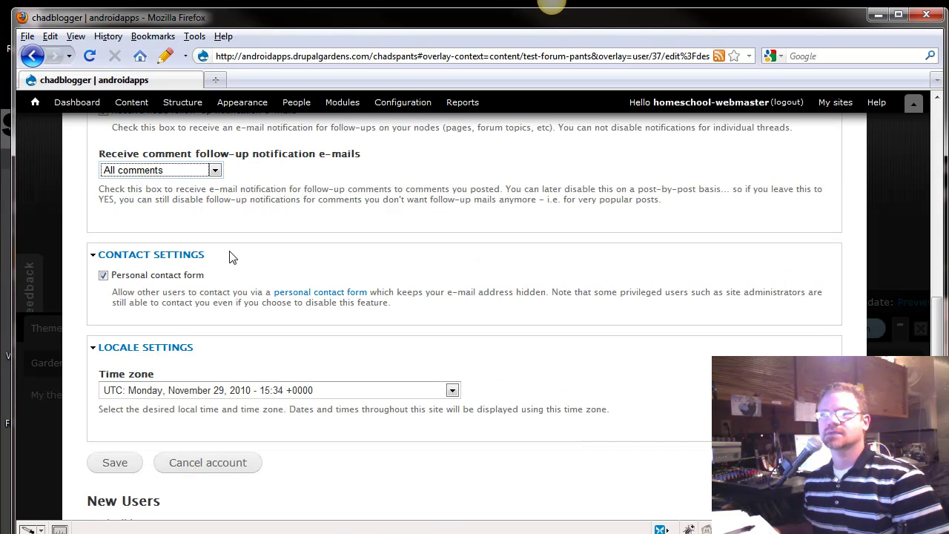
scroll(222, 263, "up", 2)
scroll(175, 350, "down", 3)
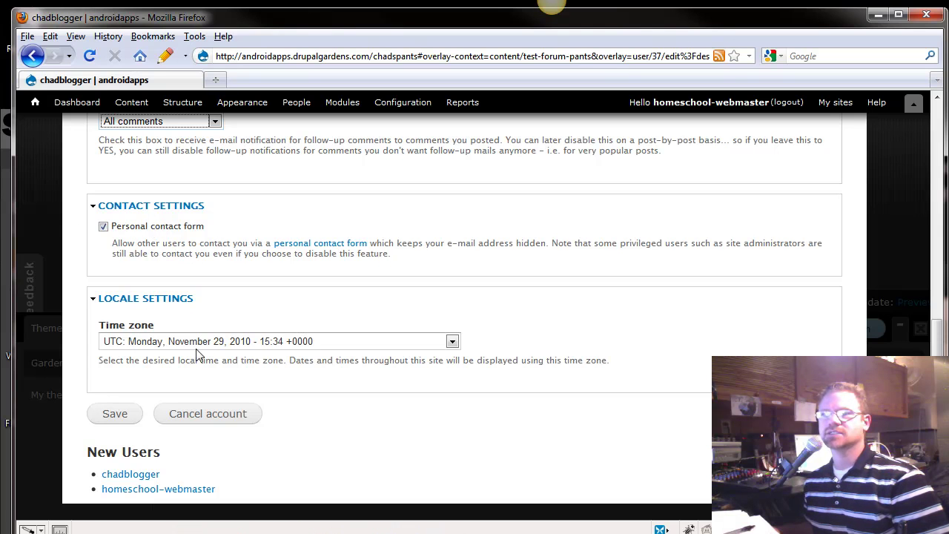
Leave the time zone at UTC and save the account settings
left_click(283, 343)
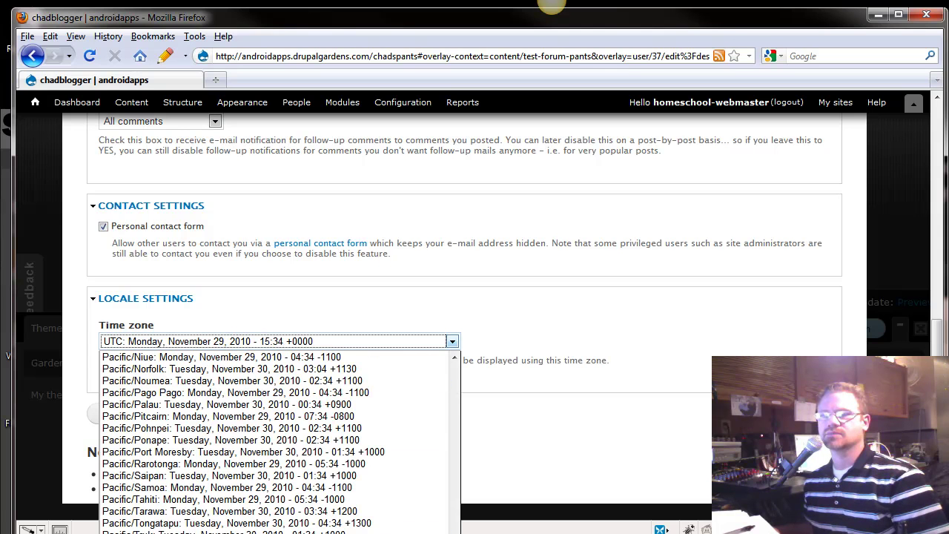
key("Escape")
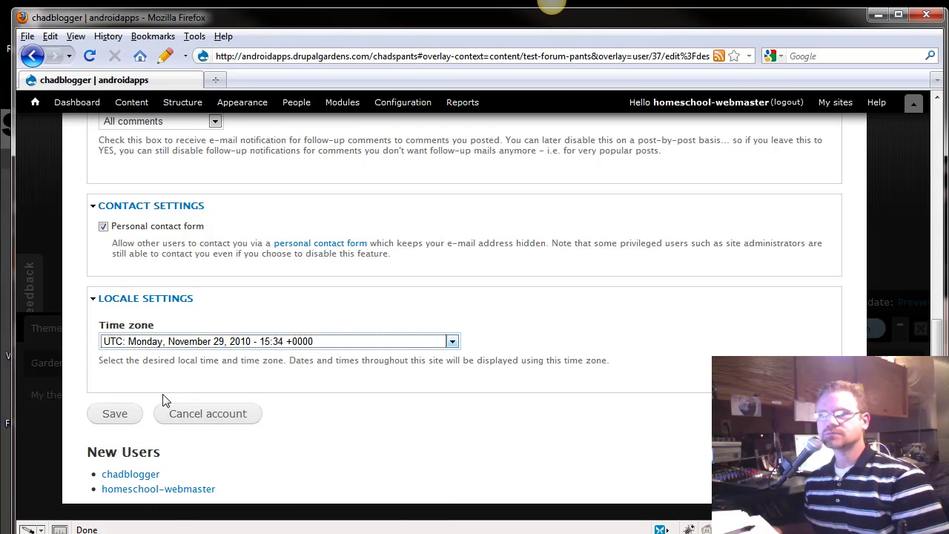
left_click(105, 414)
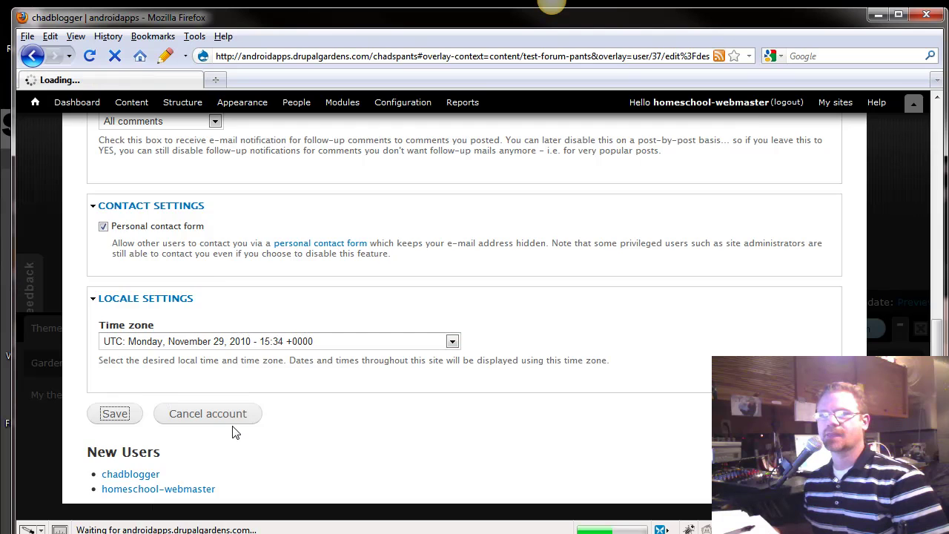
Reload the androidapps product page in Chrome so the invited user's blogger toolbar appears
scroll(253, 432, "down", 3)
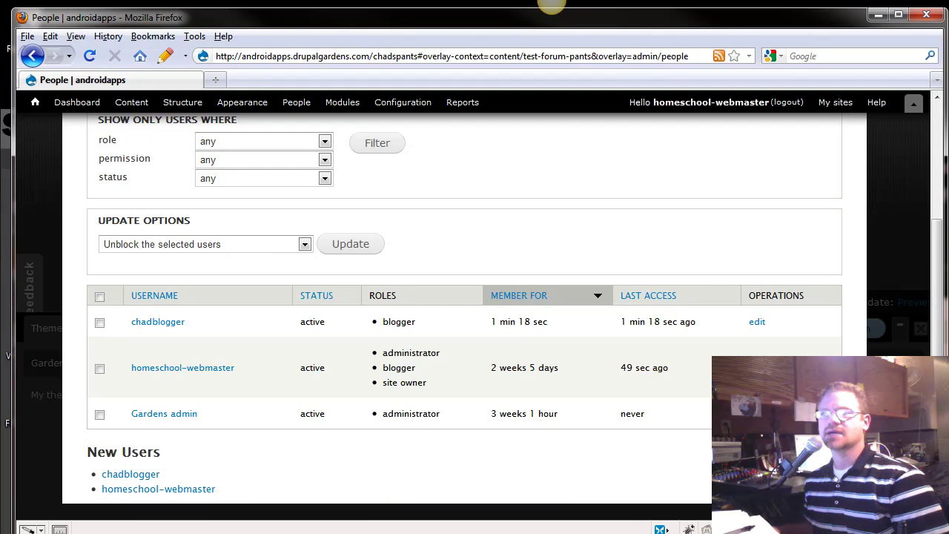
key("alt+Tab")
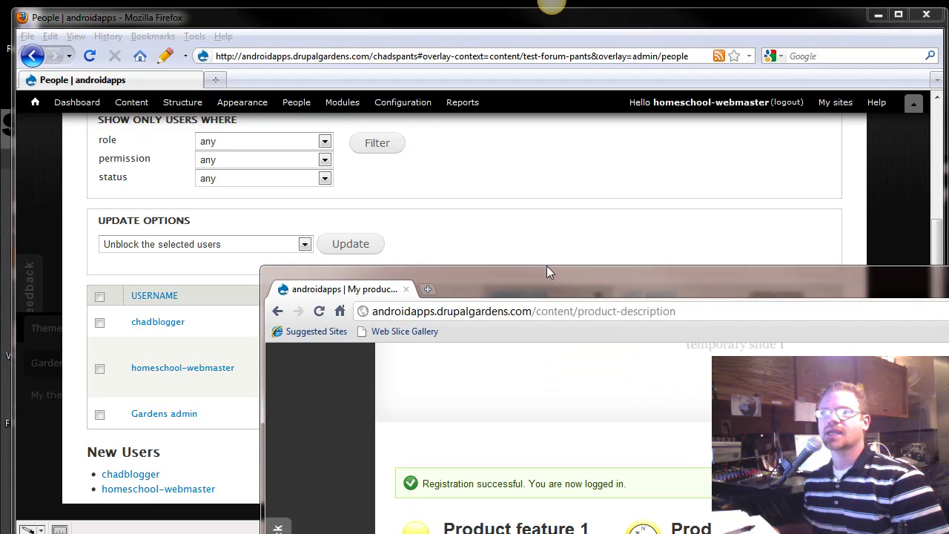
left_click_drag(546, 265, 309, 28)
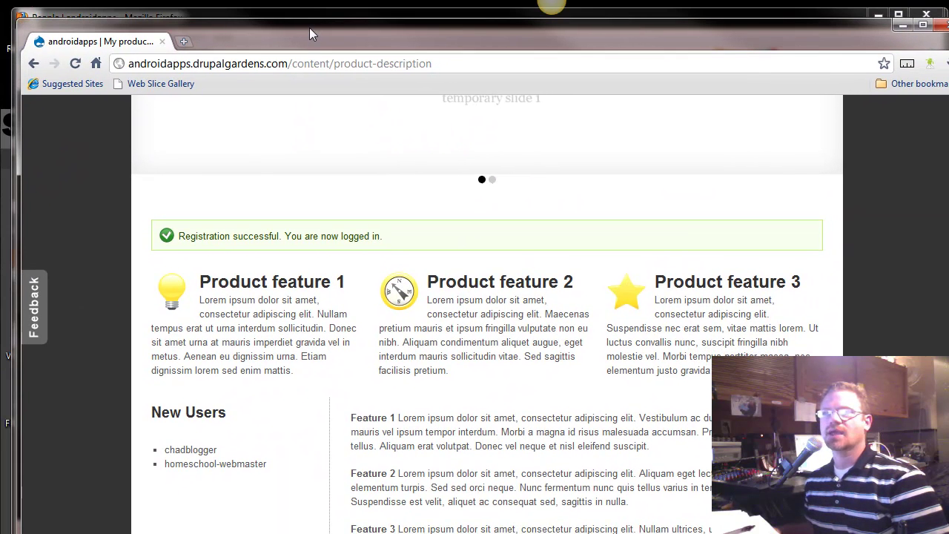
left_click(181, 68)
key("Return")
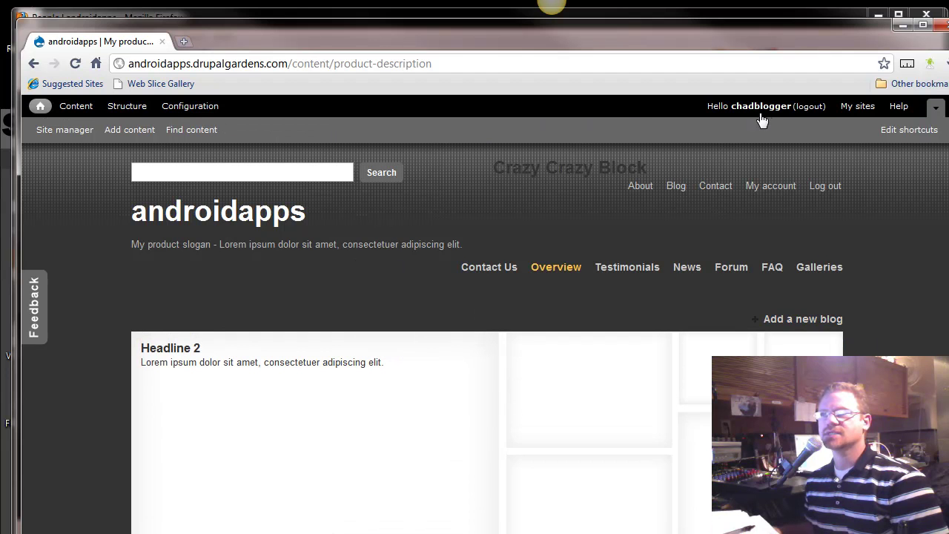
As the invited user, open 'test forum for pants' from Content and start a new blog entry
left_click(76, 110)
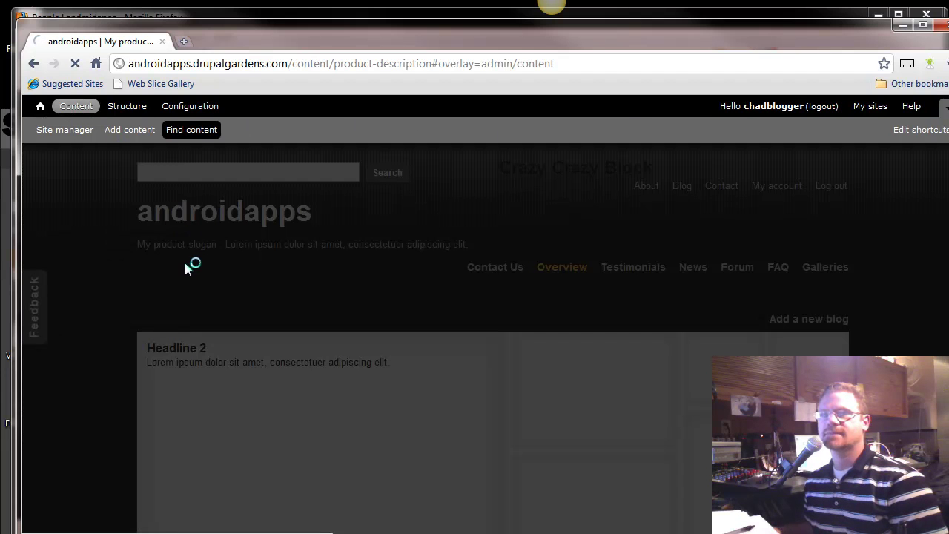
scroll(185, 267, "down", 5)
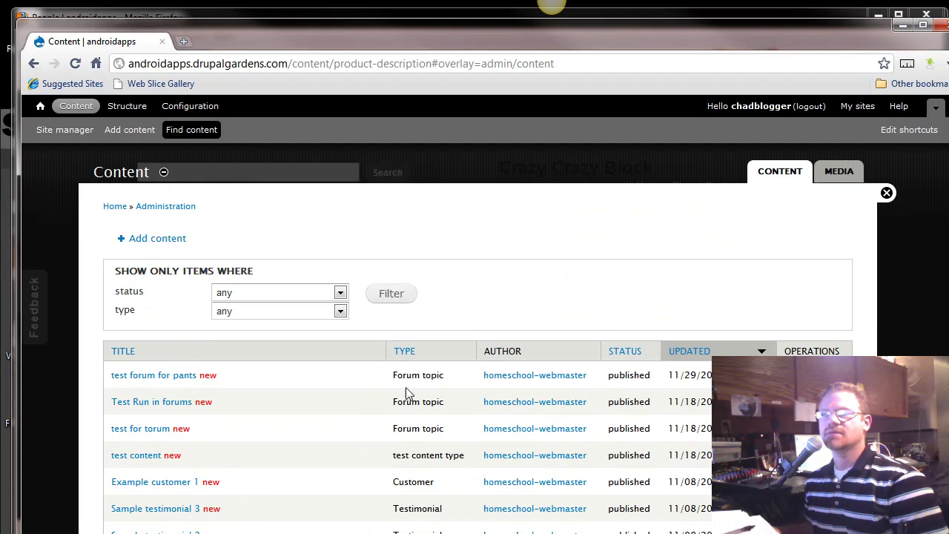
left_click(142, 376)
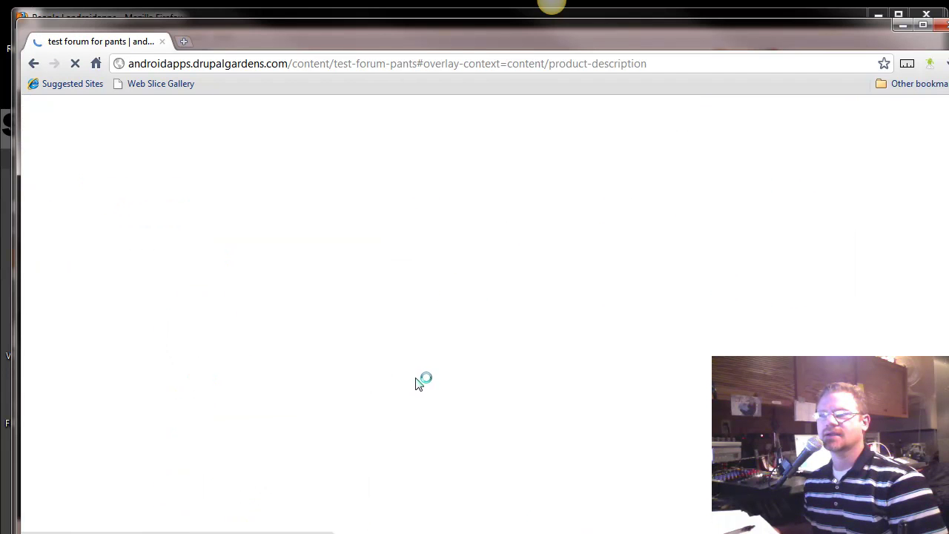
scroll(423, 396, "down", 3)
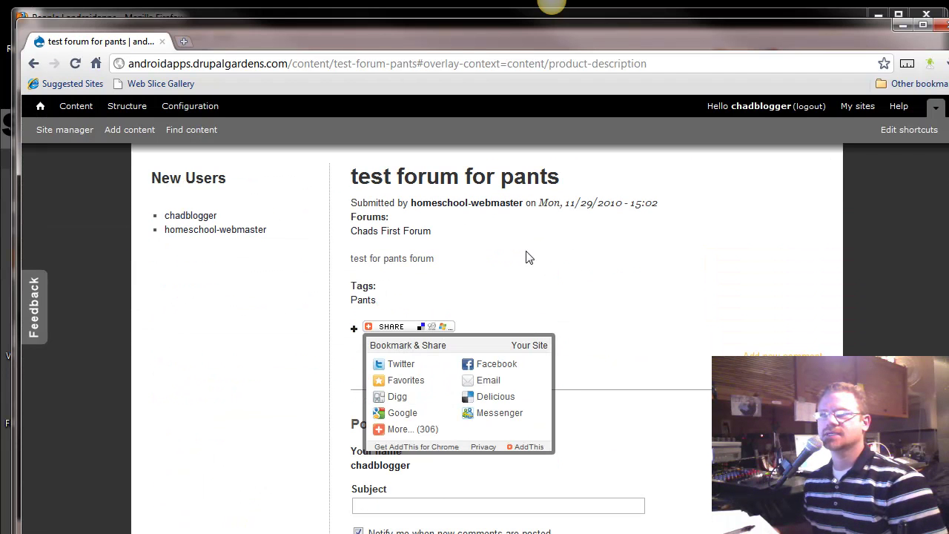
scroll(697, 275, "up", 2)
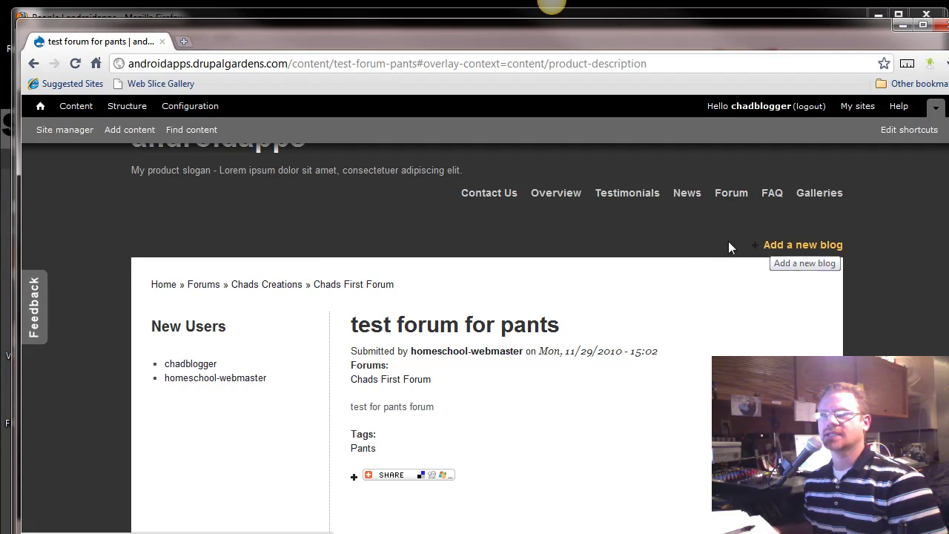
left_click(780, 247)
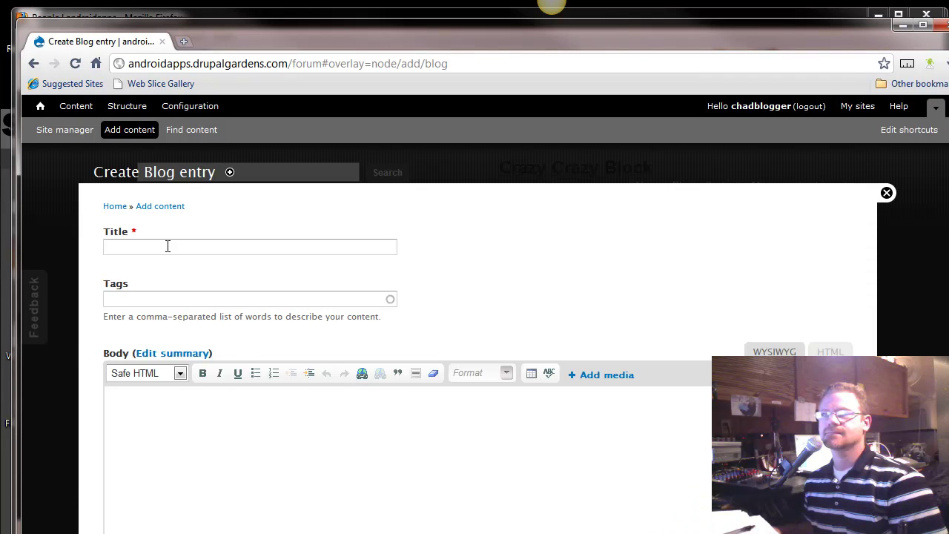
left_click(167, 247)
scroll(215, 387, "down", 6)
scroll(218, 419, "up", 6)
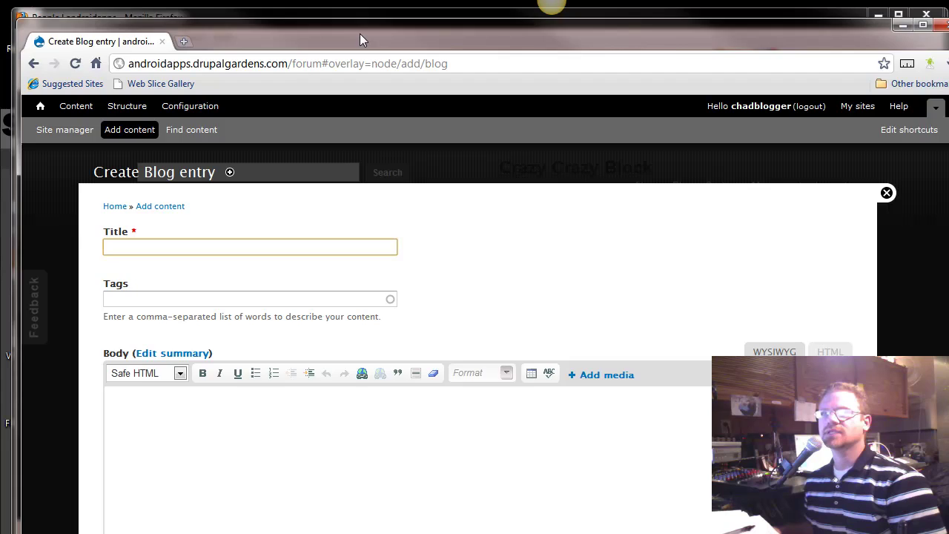
Move the blogger's Chrome window aside and bring the admin's People page back to front
left_click_drag(359, 33, 760, 498)
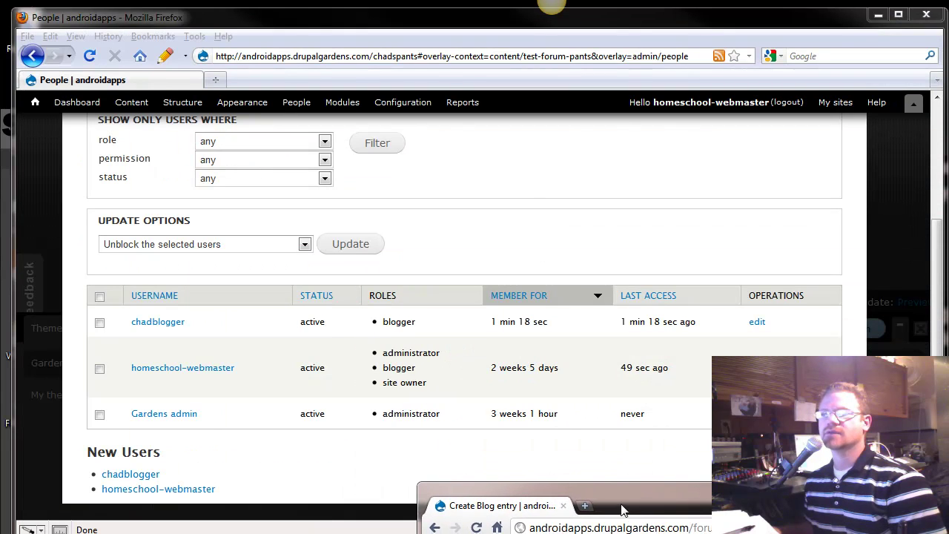
left_click_drag(624, 508, 624, 533)
left_click(346, 189)
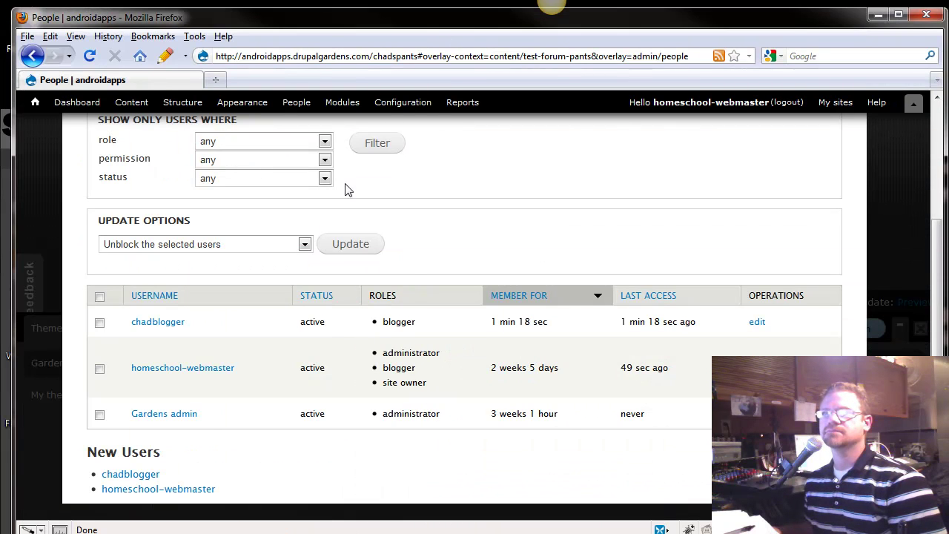
scroll(413, 296, "up", 4)
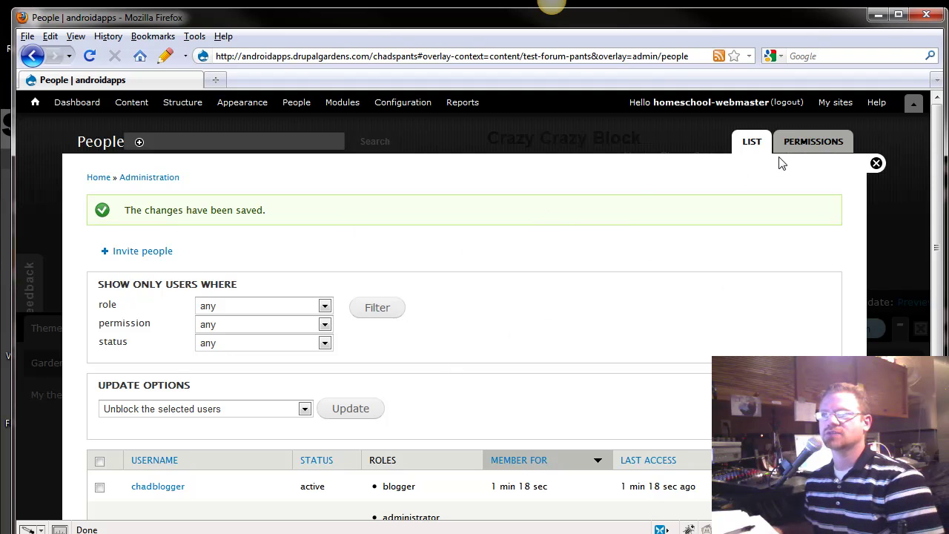
Open the PERMISSIONS tab and scroll through the per-role permission table including Blogger
left_click(804, 143)
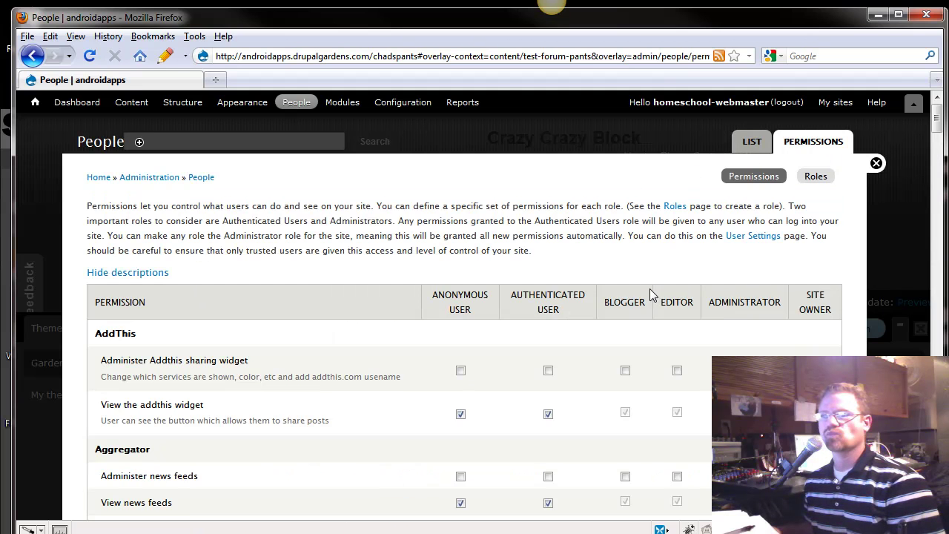
scroll(490, 415, "down", 2)
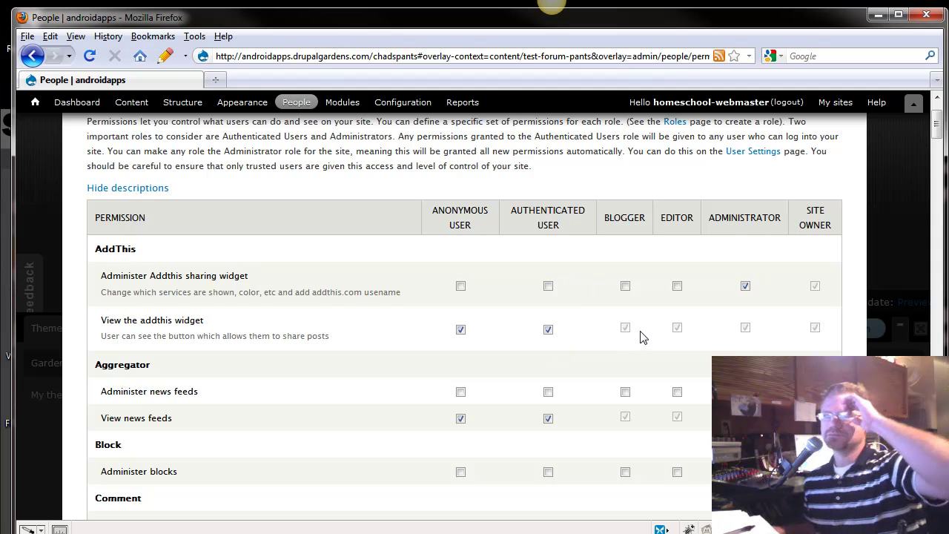
scroll(472, 421, "down", 2)
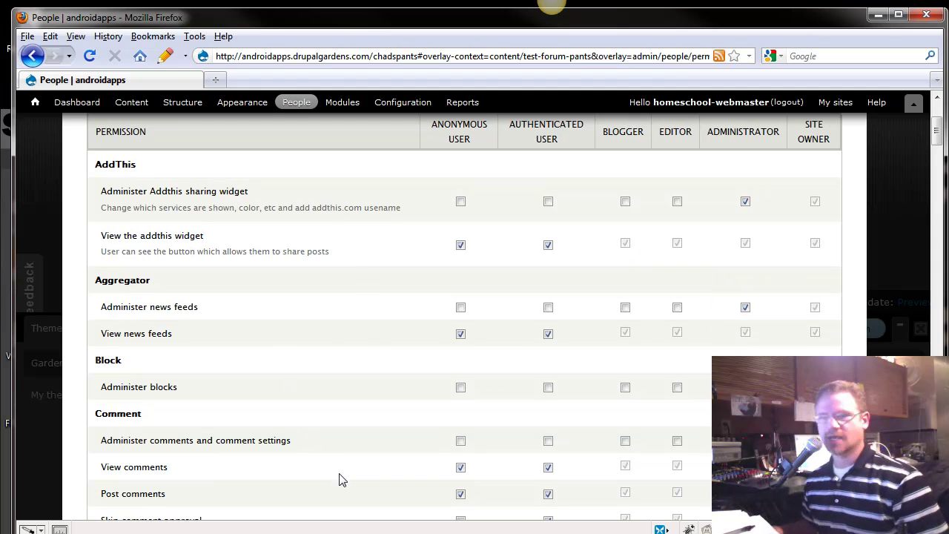
key("ctrl+f")
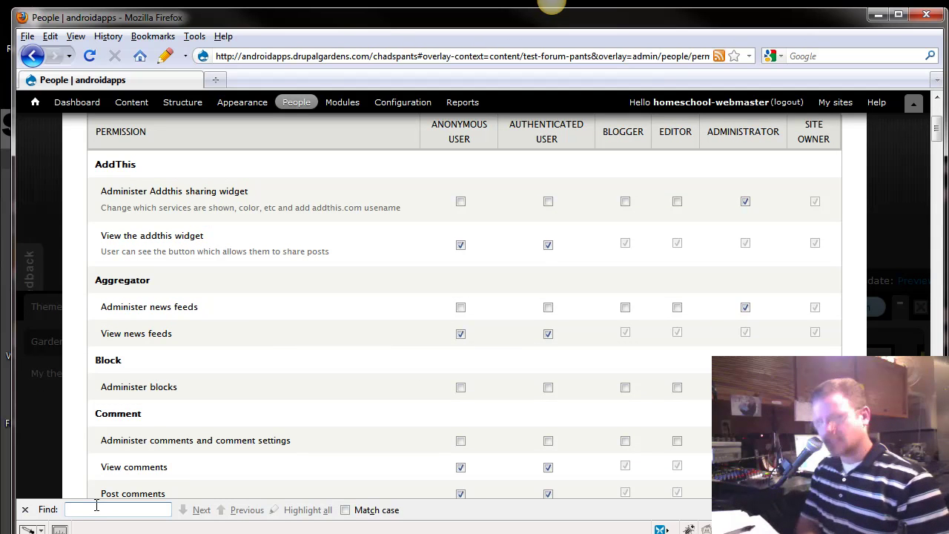
type("edit")
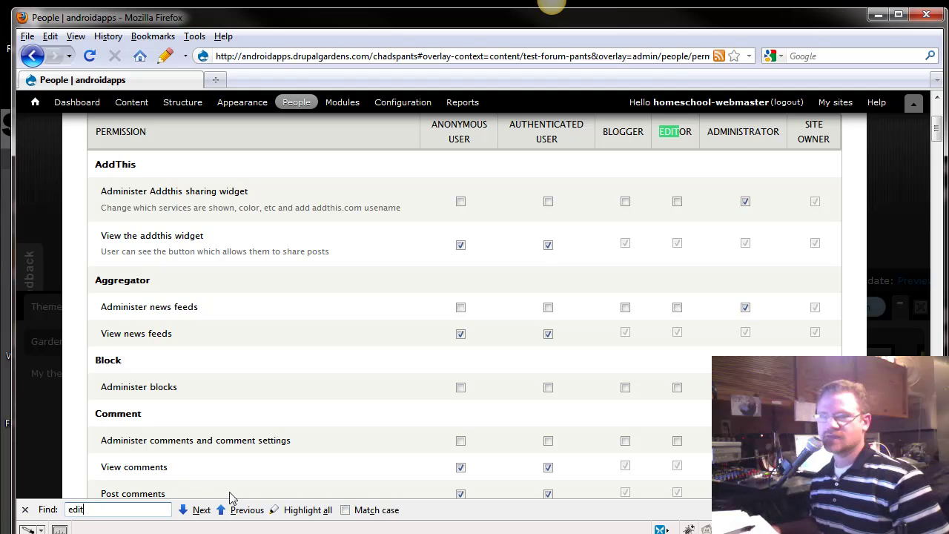
left_click(290, 511)
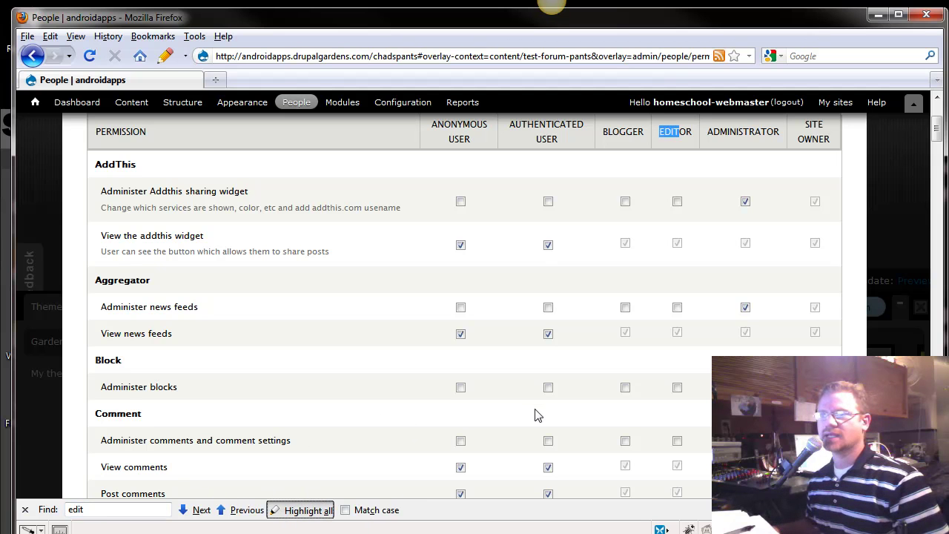
scroll(538, 415, "down", 5)
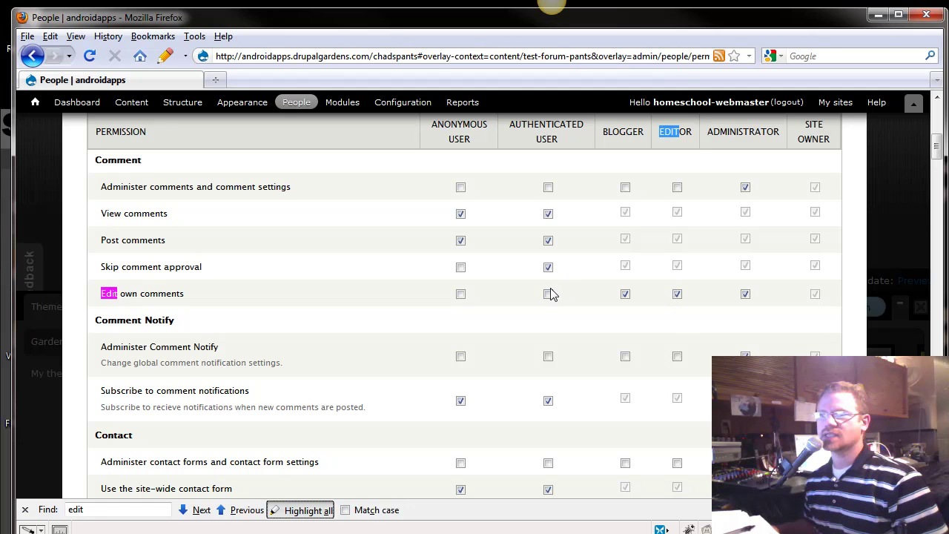
scroll(523, 320, "down", 13)
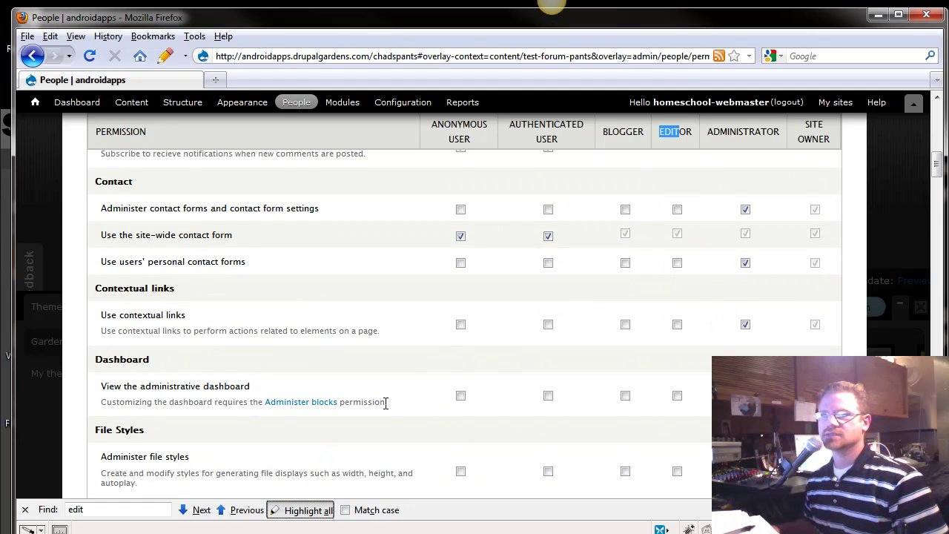
scroll(386, 408, "down", 3)
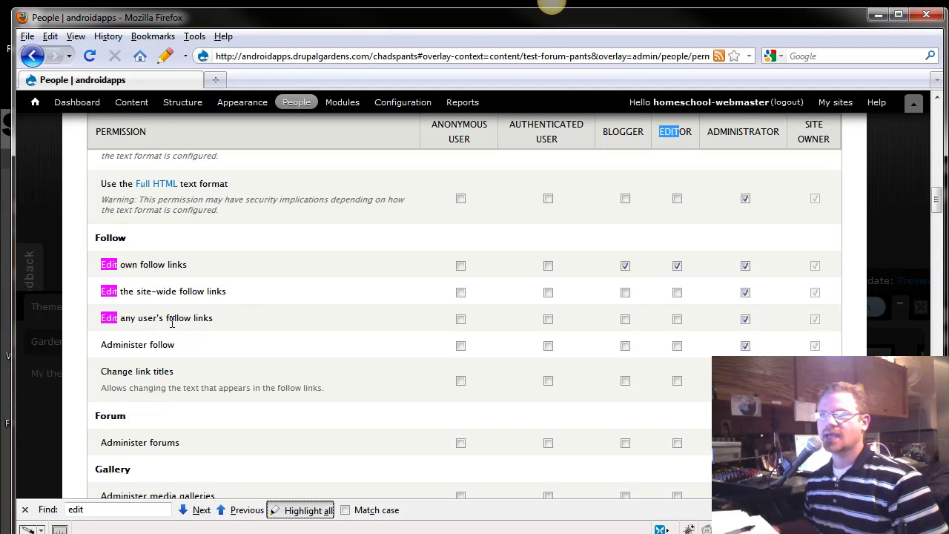
scroll(394, 411, "down", 8)
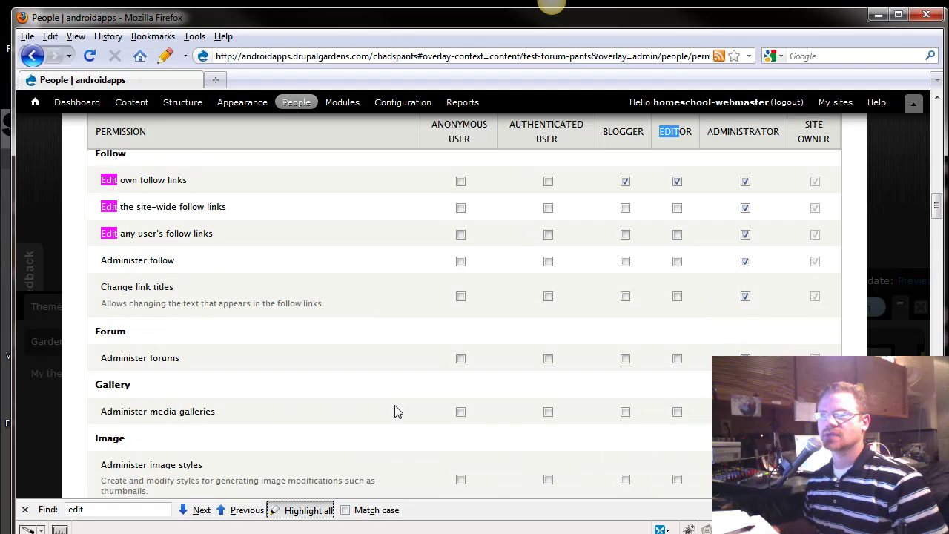
scroll(396, 416, "down", 4)
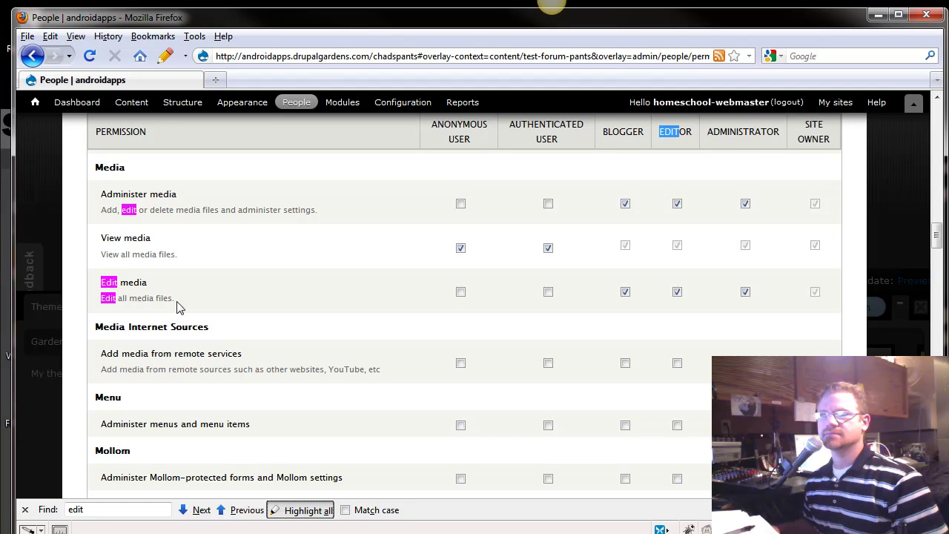
scroll(279, 409, "down", 12)
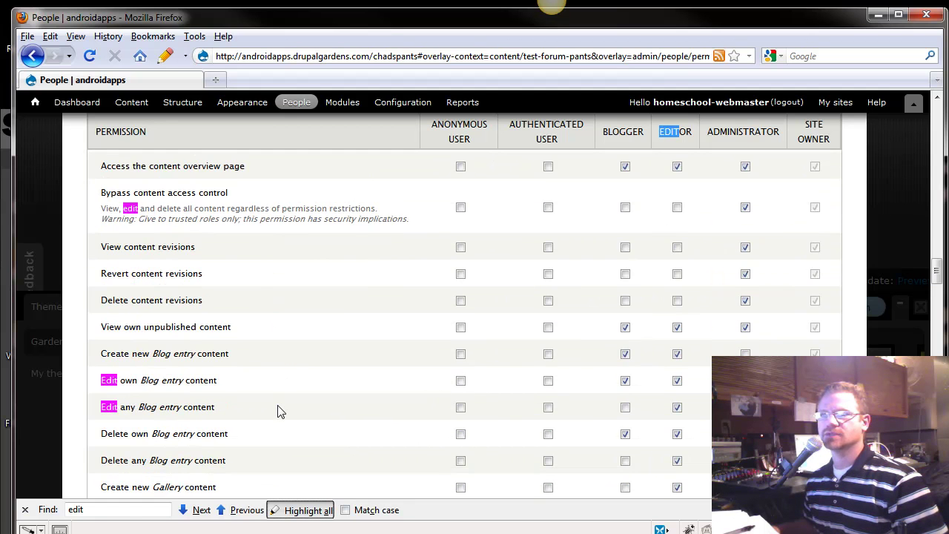
scroll(205, 424, "down", 2)
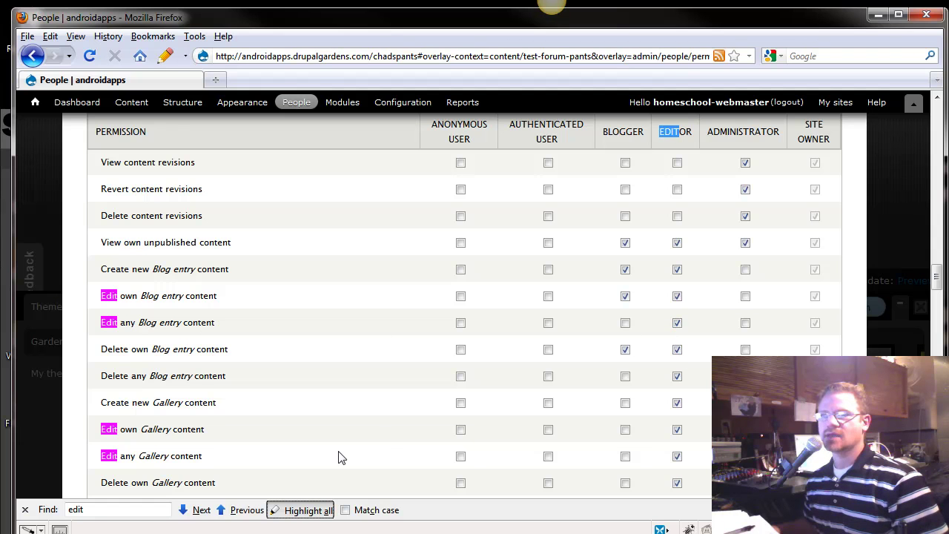
scroll(341, 456, "down", 2)
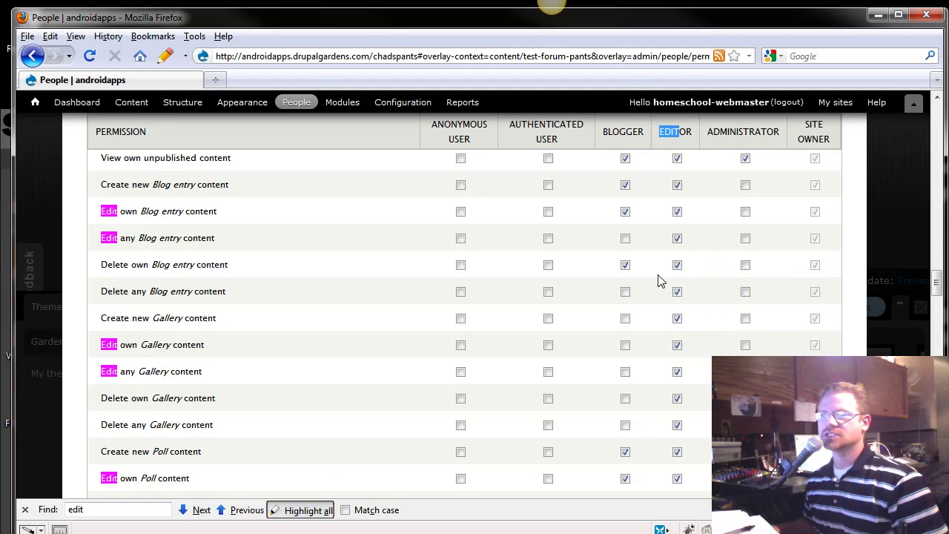
scroll(680, 291, "up", 2)
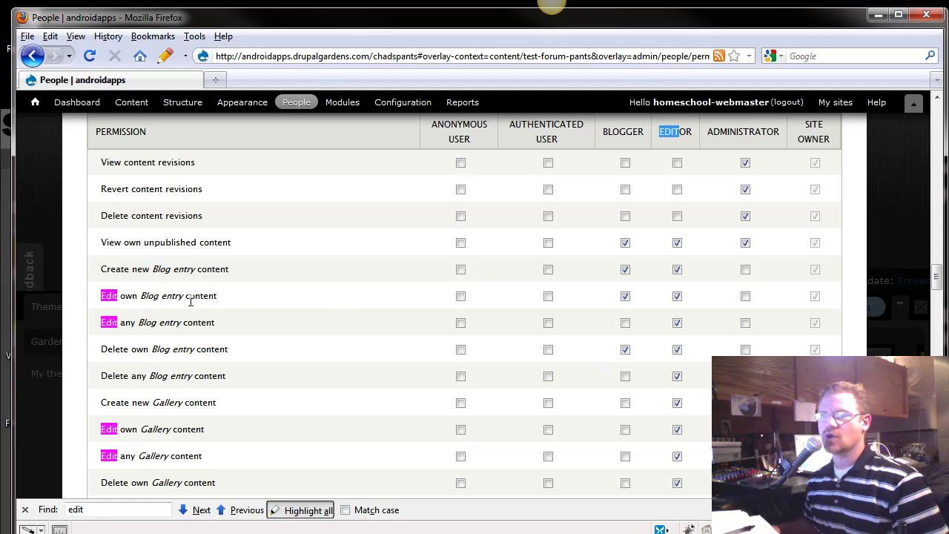
scroll(333, 388, "down", 4)
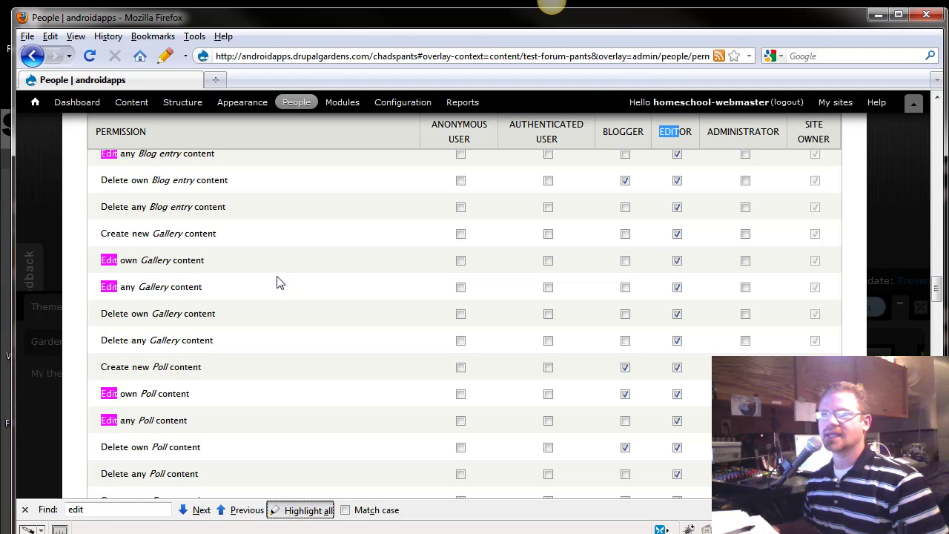
scroll(426, 439, "down", 2)
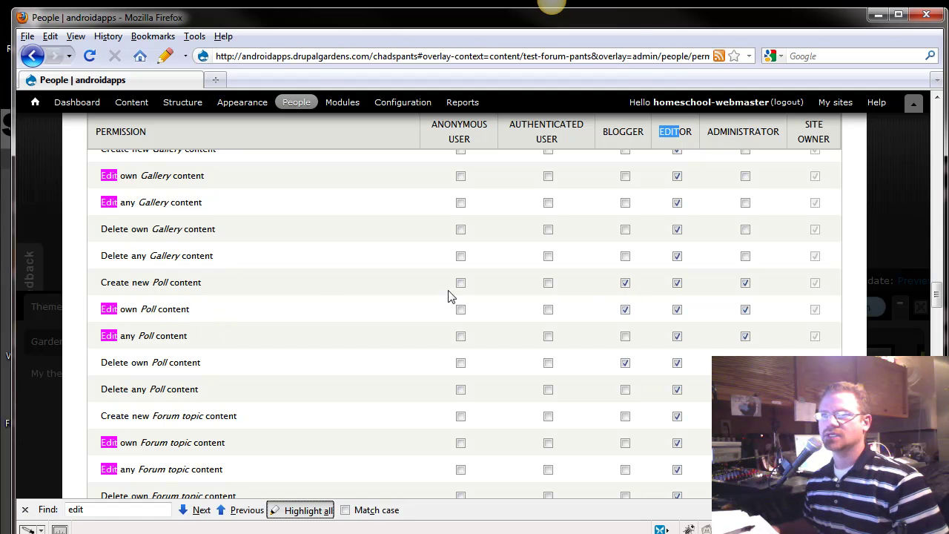
Uncheck 'Create new Poll content' and 'Edit own Poll content' for the Blogger role
left_click(625, 283)
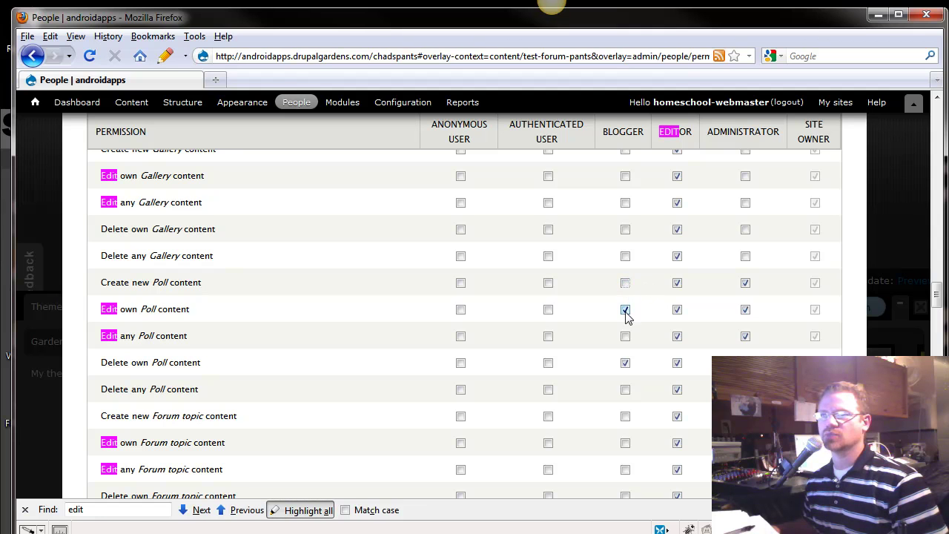
left_click(625, 311)
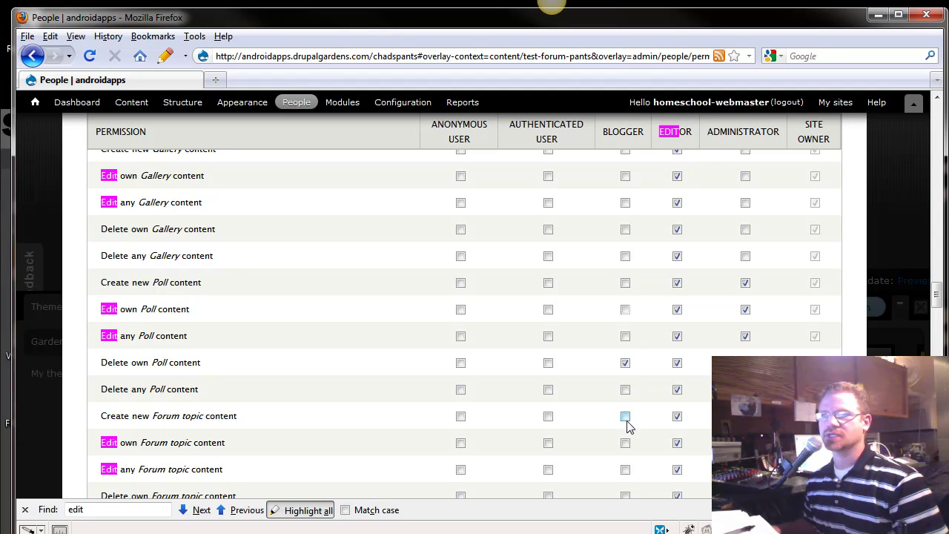
scroll(626, 424, "down", 2)
scroll(608, 419, "down", 4)
scroll(606, 420, "up", 2)
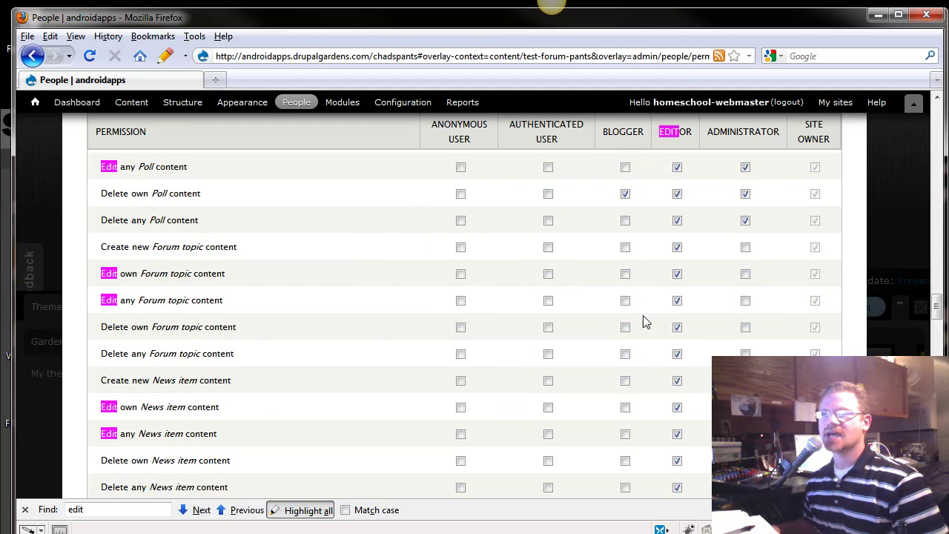
scroll(653, 451, "down", 10)
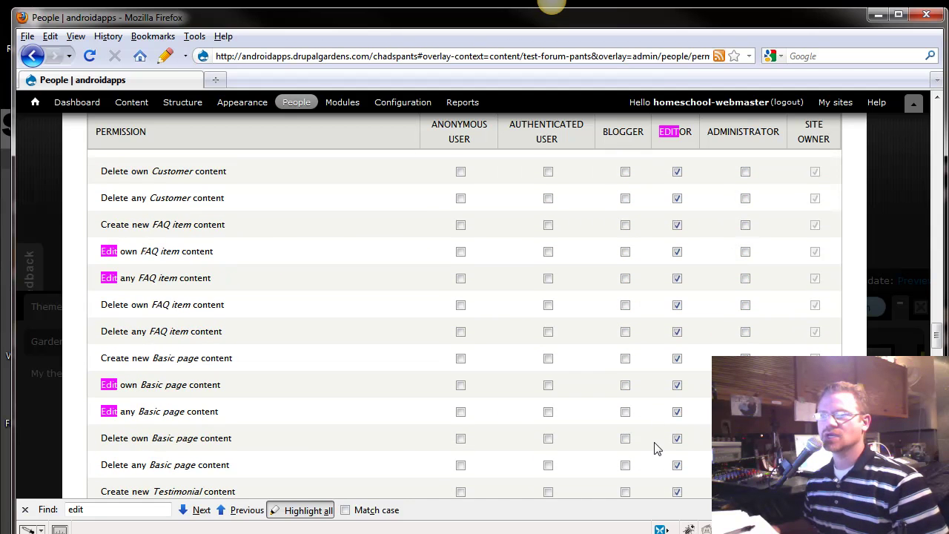
scroll(654, 447, "down", 14)
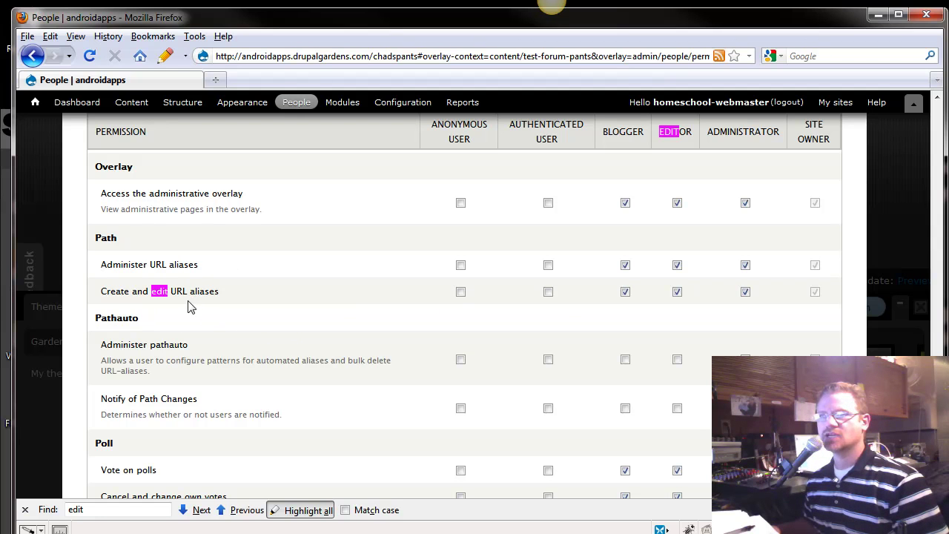
Review the remaining Blogger permissions down to the Save permissions button
scroll(342, 371, "down", 2)
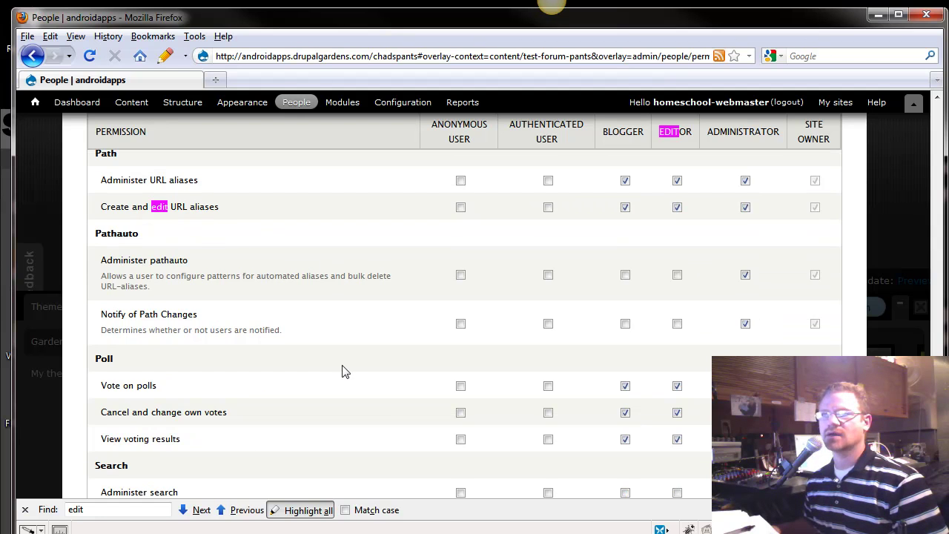
scroll(344, 370, "up", 2)
scroll(327, 364, "down", 10)
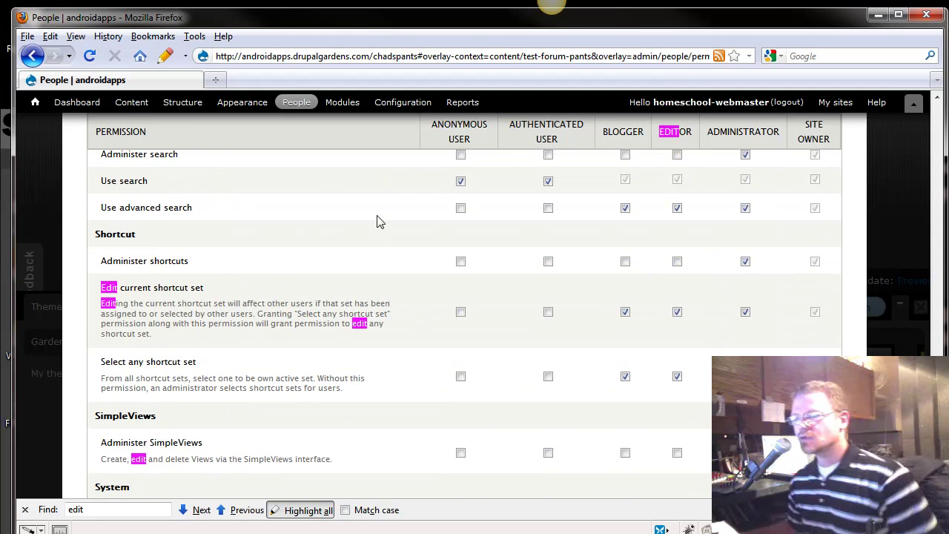
scroll(604, 392, "down", 10)
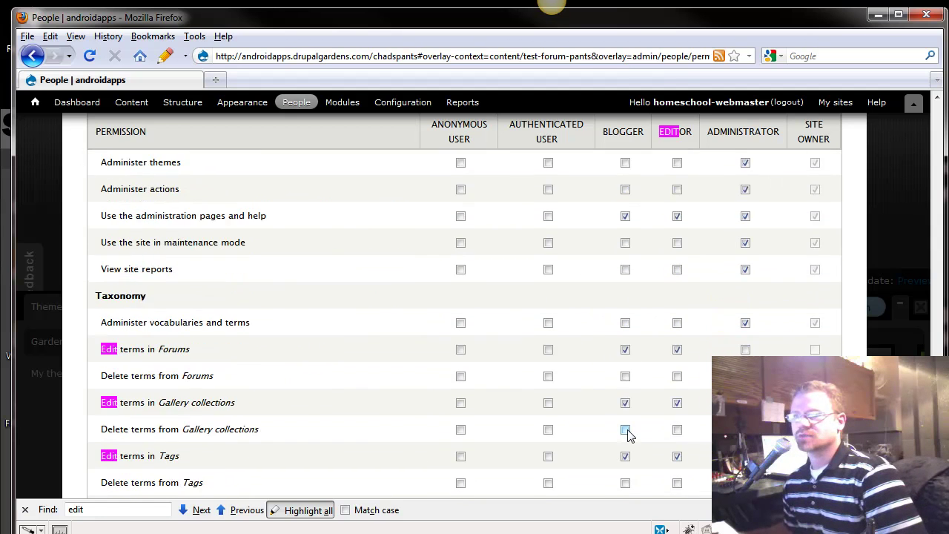
scroll(593, 415, "up", 4)
scroll(563, 406, "down", 12)
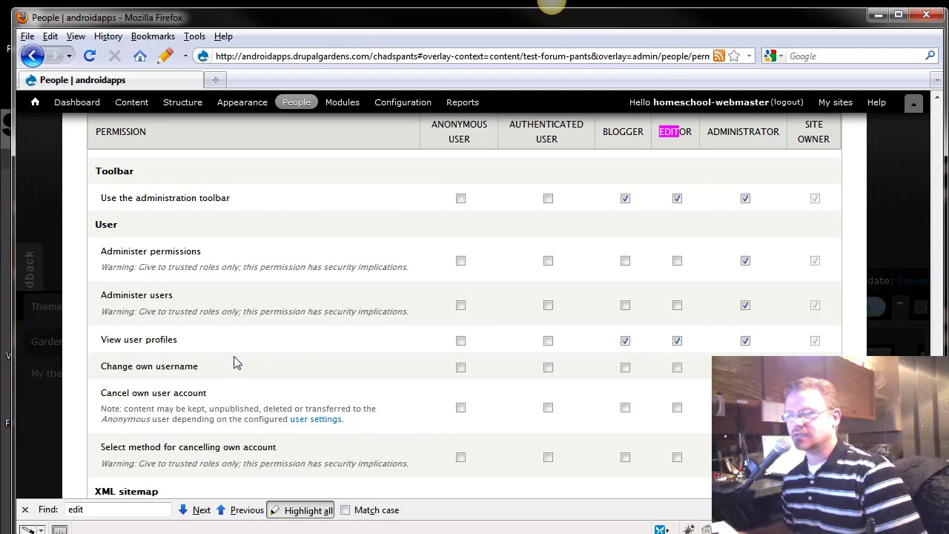
scroll(290, 375, "down", 4)
scroll(292, 376, "up", 2)
scroll(285, 376, "up", 10)
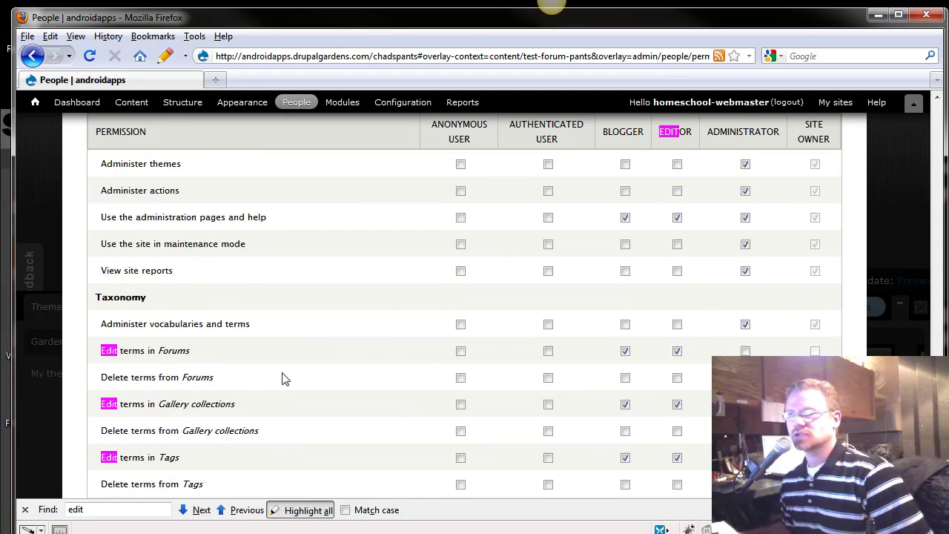
scroll(571, 358, "down", 1)
scroll(569, 341, "up", 2)
scroll(567, 339, "up", 4)
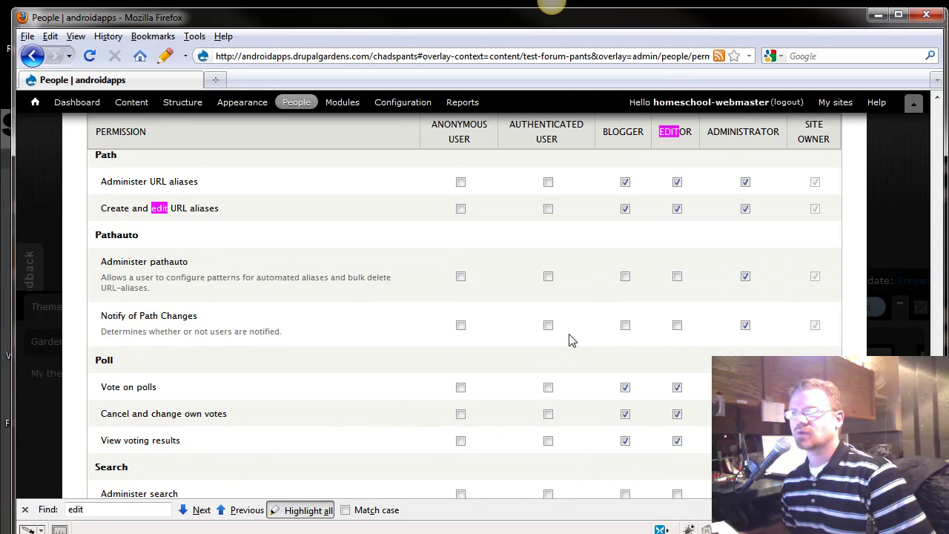
scroll(558, 353, "down", 12)
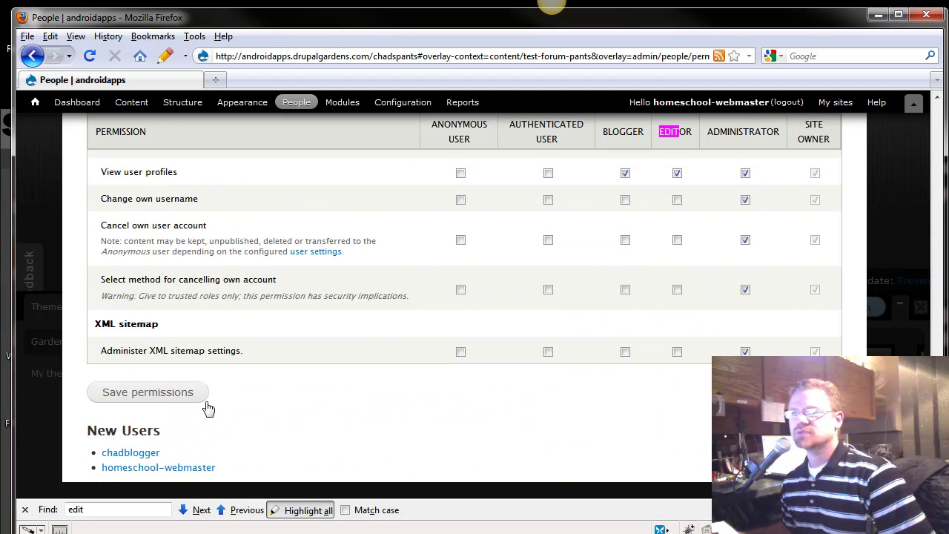
Save the Blogger permission changes and view the People list with the invited user
left_click(201, 396)
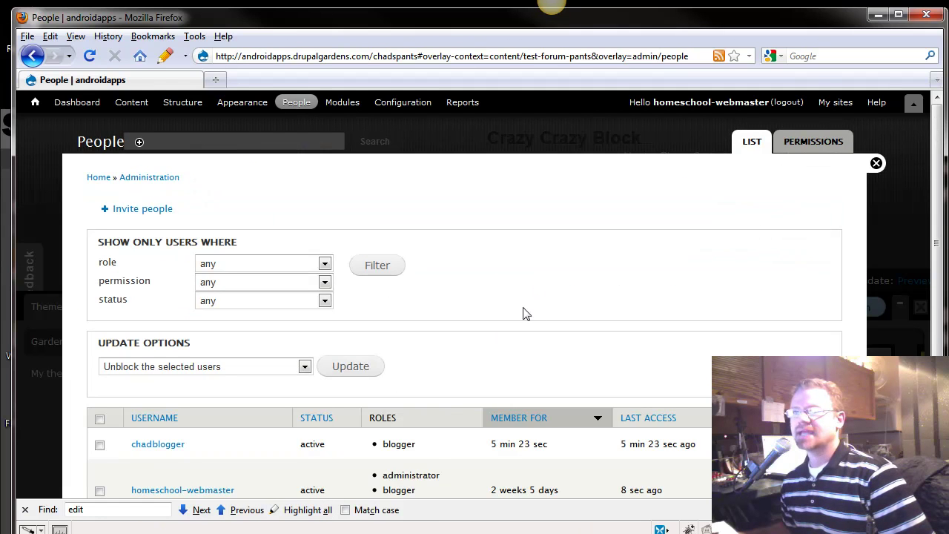
scroll(441, 366, "down", 2)
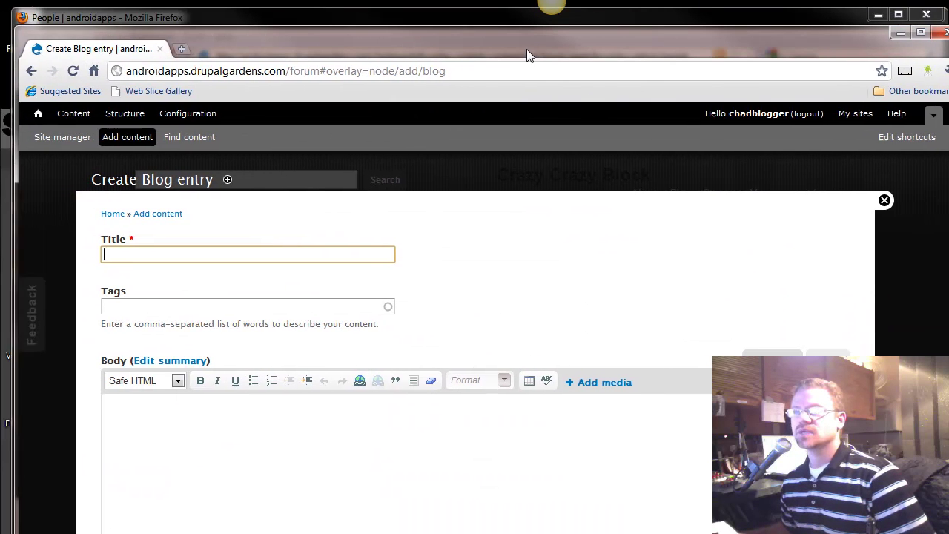
Open the Content list showing forum topics and testimonials in the blogger's Chrome session
left_click(77, 117)
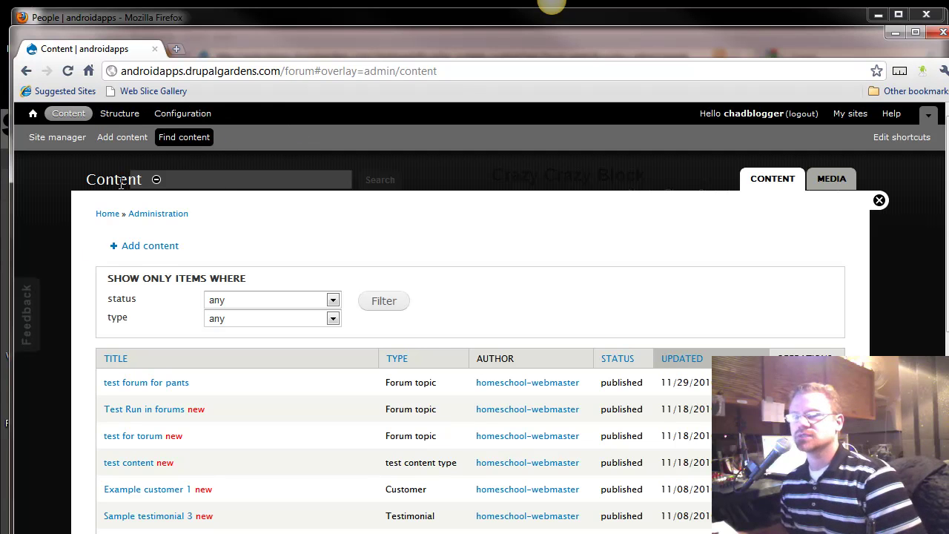
scroll(215, 338, "down", 5)
scroll(215, 339, "up", 5)
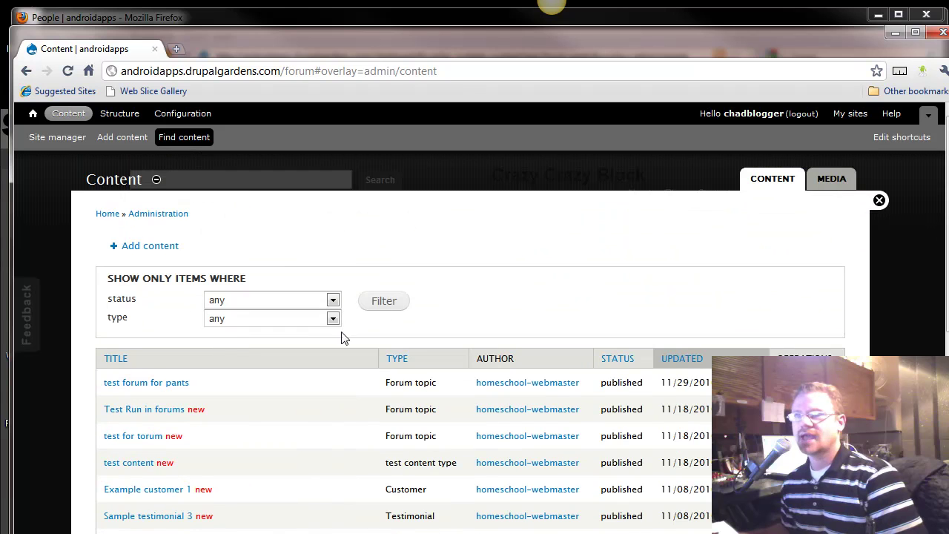
left_click_drag(325, 41, 323, 29)
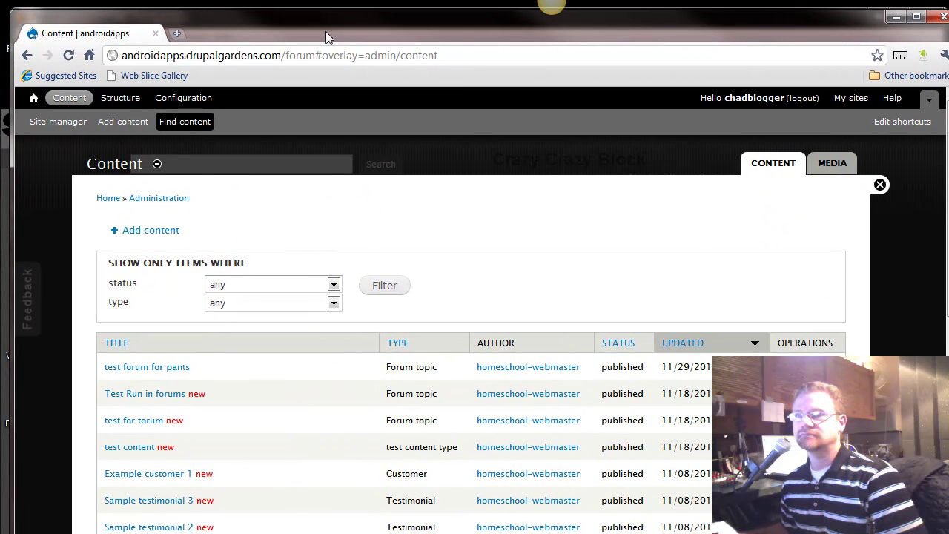